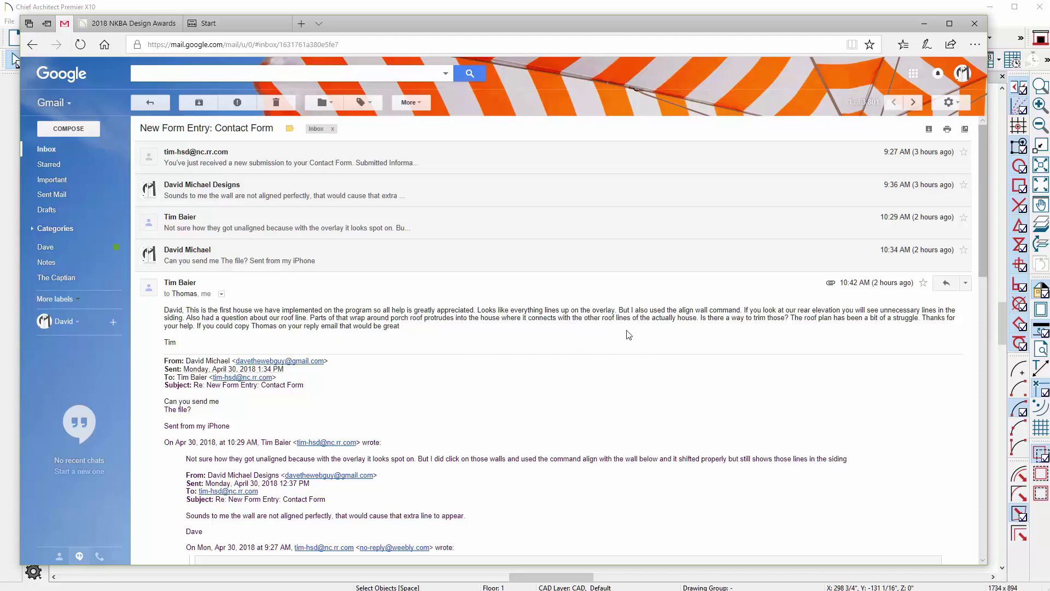
- Open Exterior Elevation Back from the rear camera marker in the Wilson floor plan
{"action": "left_click", "coordinate": [600, 10]}
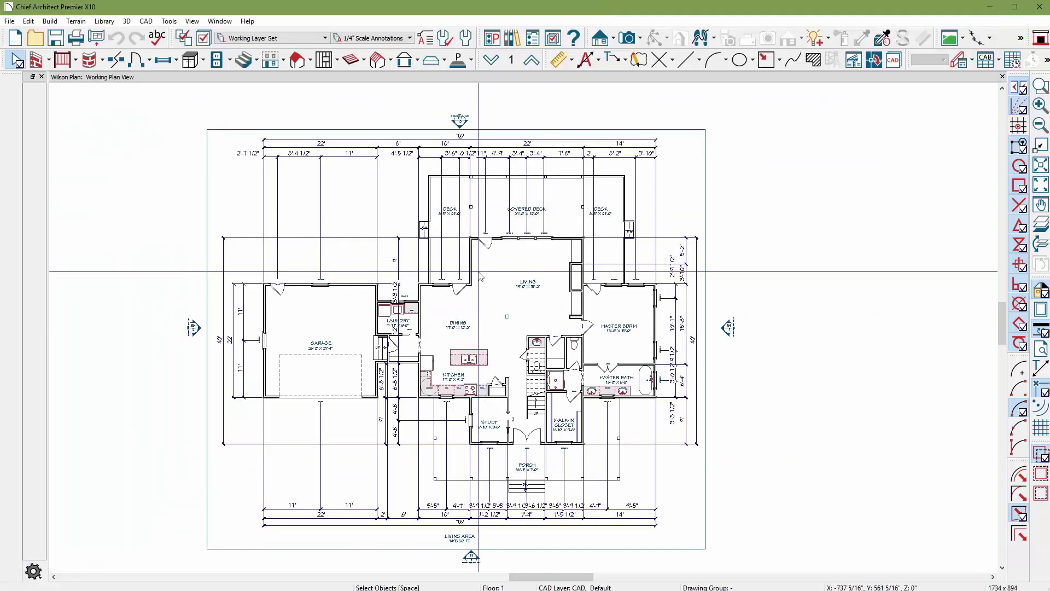
{"action": "scroll", "coordinate": [448, 195], "scroll_direction": "up", "scroll_amount": 1}
{"action": "scroll", "coordinate": [447, 195], "scroll_direction": "up", "scroll_amount": 2}
{"action": "scroll", "coordinate": [447, 195], "scroll_direction": "up", "scroll_amount": 1}
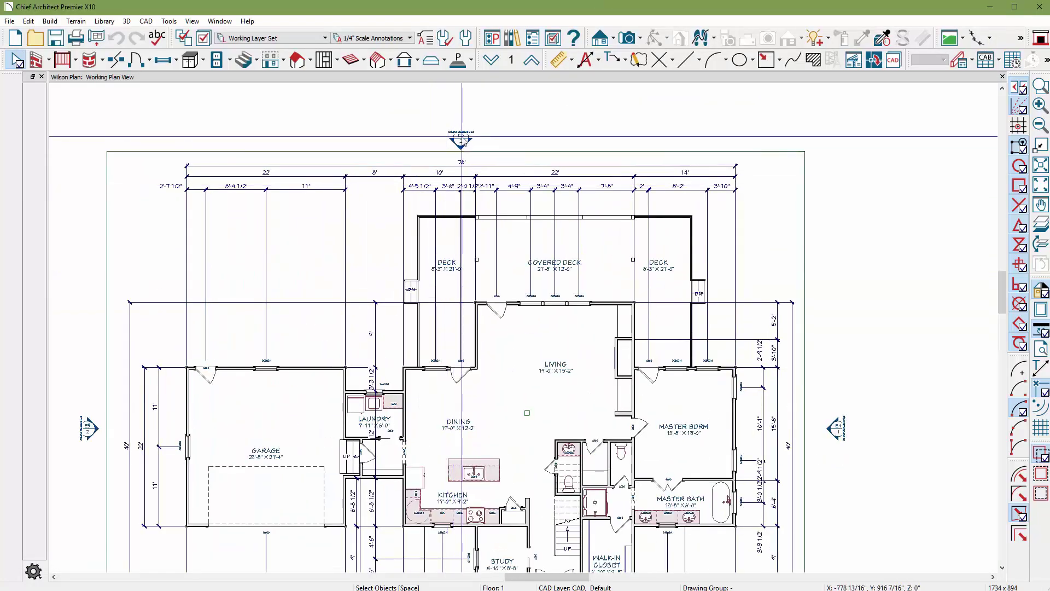
{"action": "left_click", "coordinate": [461, 140]}
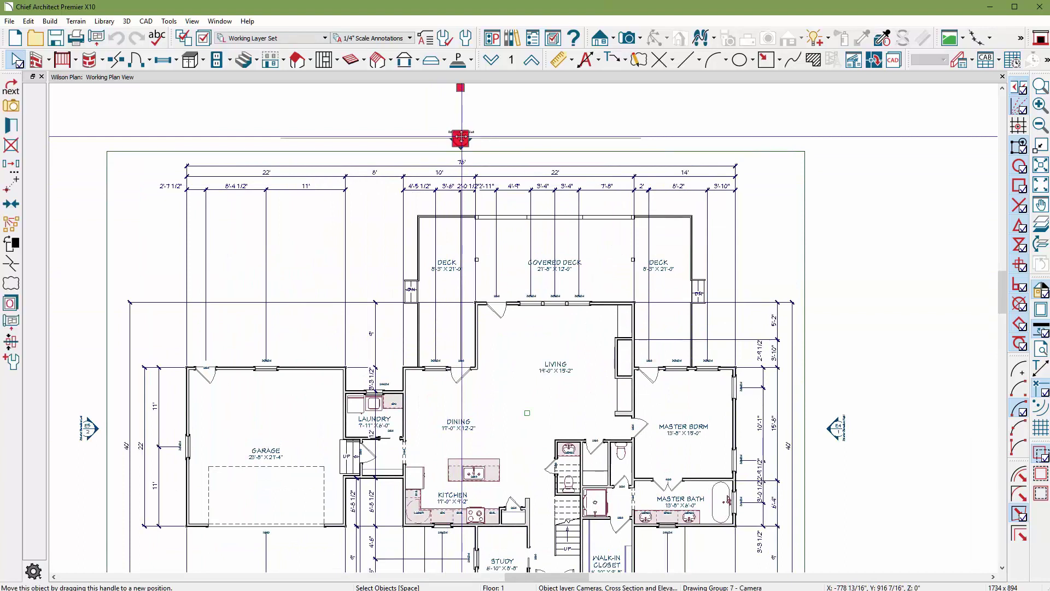
{"action": "double_click", "coordinate": [461, 138]}
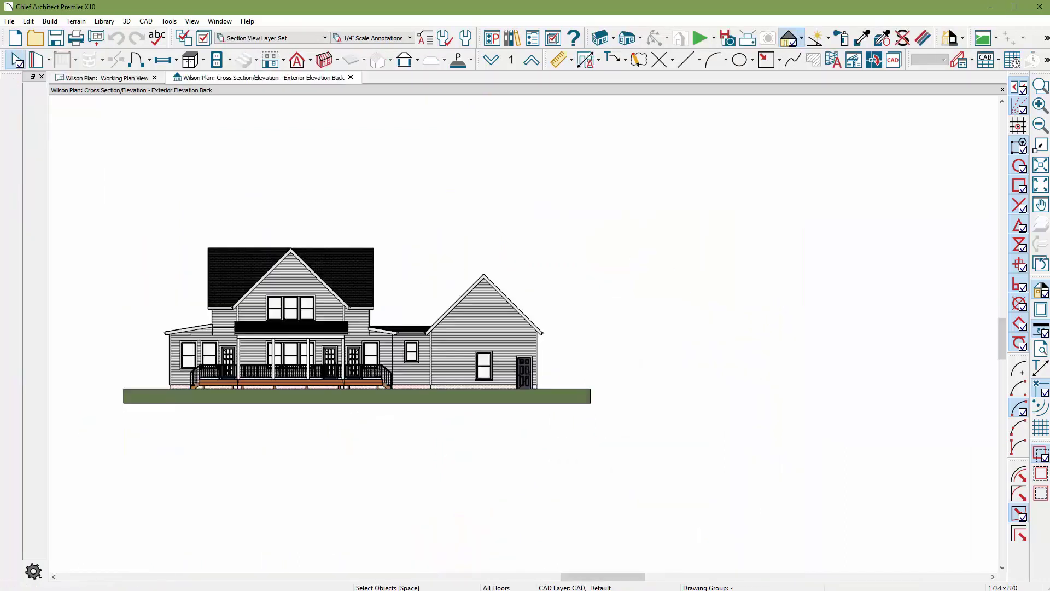
- Zoom around the back elevation to examine the stray lines in the siding
{"action": "scroll", "coordinate": [182, 358], "scroll_direction": "up", "scroll_amount": 3}
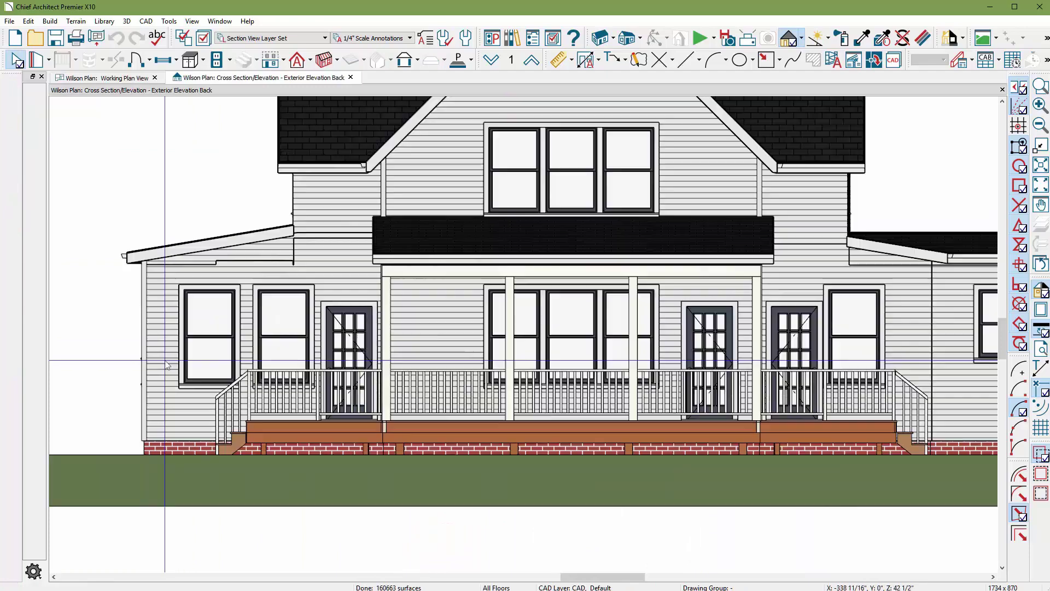
{"action": "scroll", "coordinate": [131, 325], "scroll_direction": "up", "scroll_amount": 1}
{"action": "scroll", "coordinate": [131, 325], "scroll_direction": "down", "scroll_amount": 3}
{"action": "scroll", "coordinate": [274, 284], "scroll_direction": "up", "scroll_amount": 3}
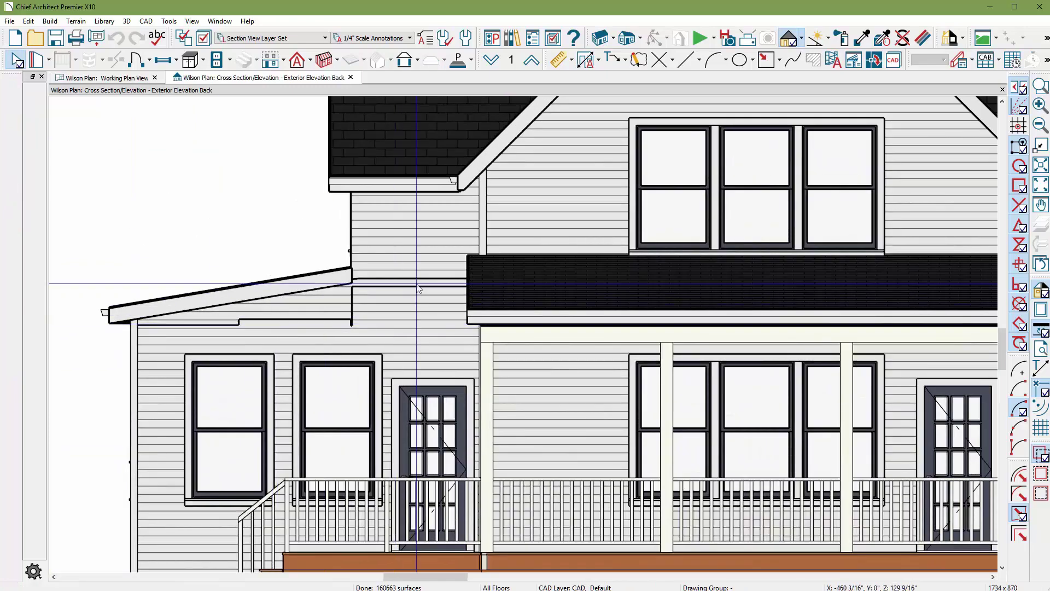
{"action": "scroll", "coordinate": [182, 296], "scroll_direction": "down", "scroll_amount": 2}
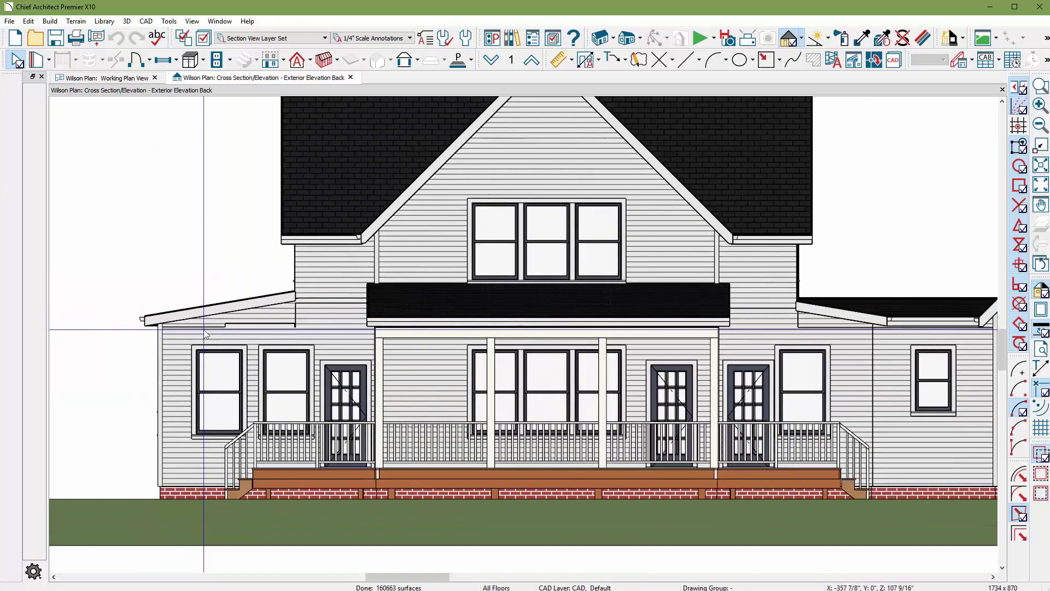
{"action": "scroll", "coordinate": [521, 350], "scroll_direction": "down", "scroll_amount": 1}
{"action": "scroll", "coordinate": [521, 350], "scroll_direction": "up", "scroll_amount": 2}
{"action": "scroll", "coordinate": [602, 317], "scroll_direction": "up", "scroll_amount": 2}
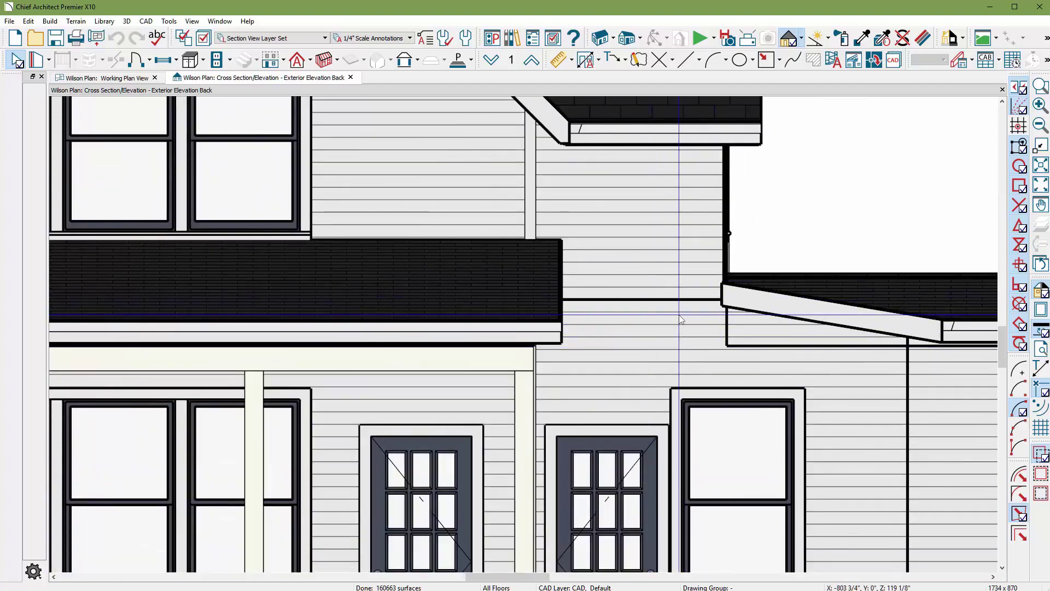
{"action": "scroll", "coordinate": [757, 298], "scroll_direction": "down", "scroll_amount": 1}
{"action": "scroll", "coordinate": [758, 298], "scroll_direction": "down", "scroll_amount": 2}
{"action": "scroll", "coordinate": [481, 235], "scroll_direction": "up", "scroll_amount": 2}
{"action": "scroll", "coordinate": [487, 230], "scroll_direction": "up", "scroll_amount": 1}
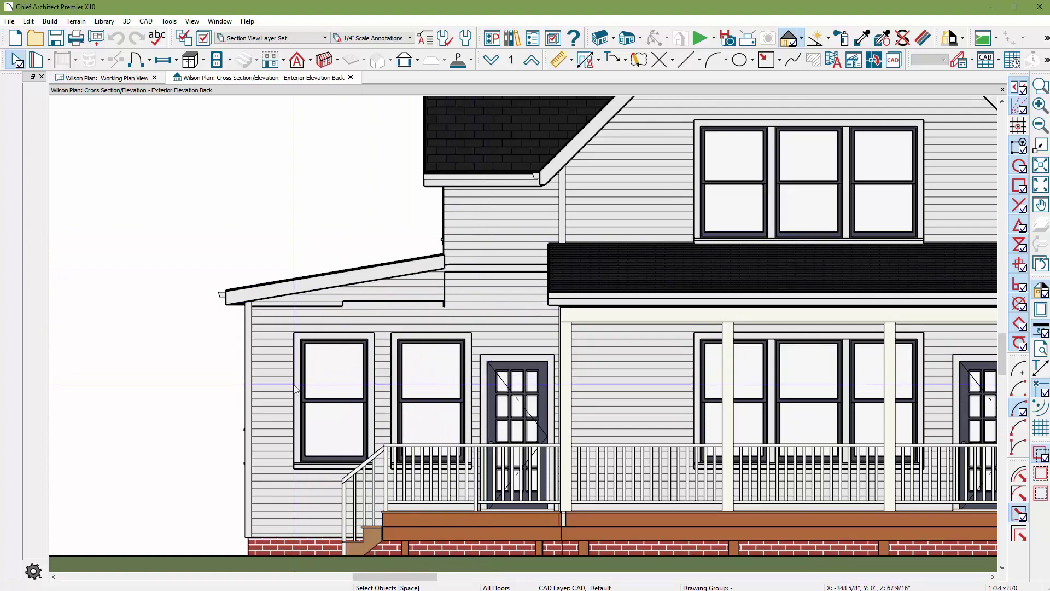
{"action": "scroll", "coordinate": [294, 383], "scroll_direction": "up", "scroll_amount": 1}
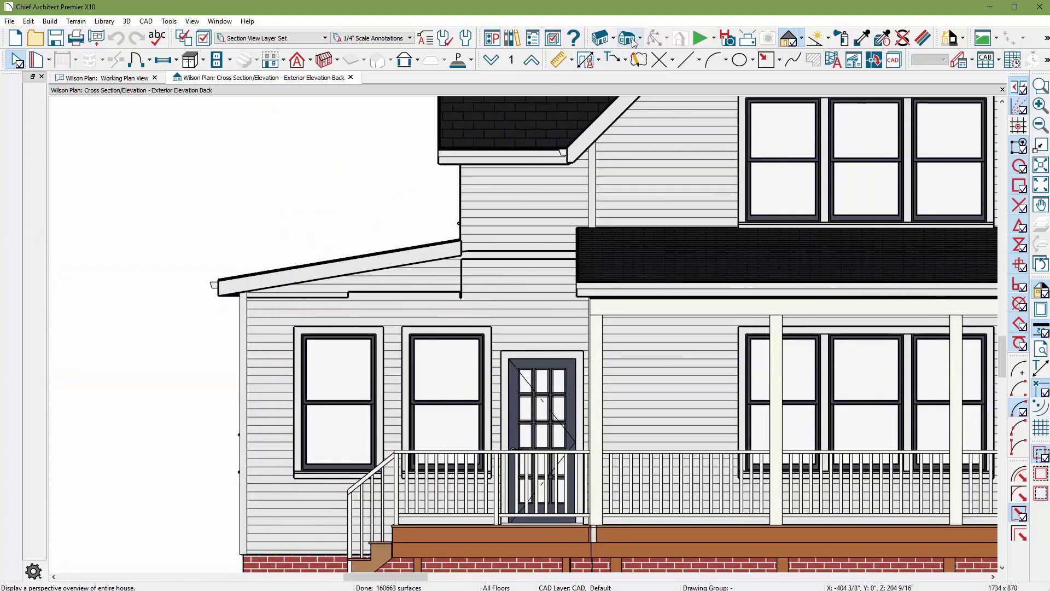
- Open an Orthographic Full Overview, orbit to the back deck side, and zoom in
{"action": "left_click", "coordinate": [600, 42]}
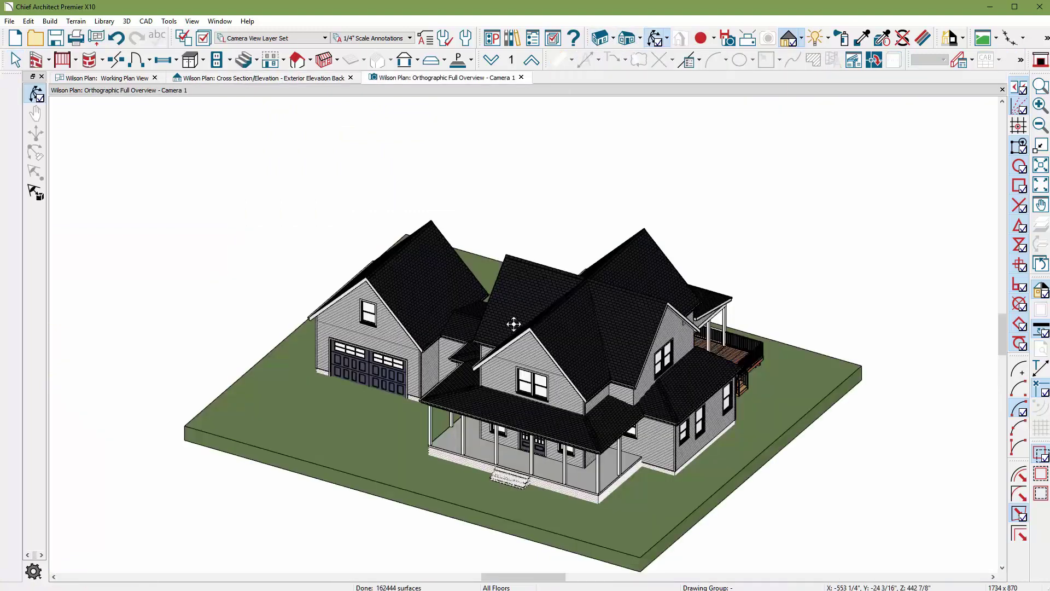
{"action": "left_click_drag", "start_coordinate": [670, 348], "coordinate": [352, 347]}
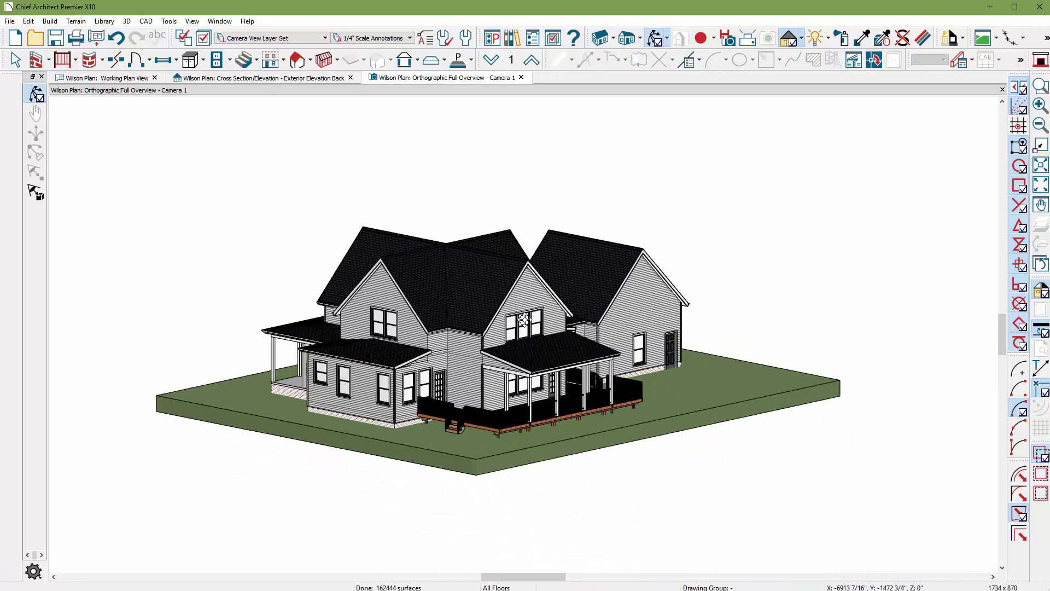
{"action": "scroll", "coordinate": [352, 347], "scroll_direction": "up", "scroll_amount": 2}
{"action": "scroll", "coordinate": [383, 356], "scroll_direction": "up", "scroll_amount": 2}
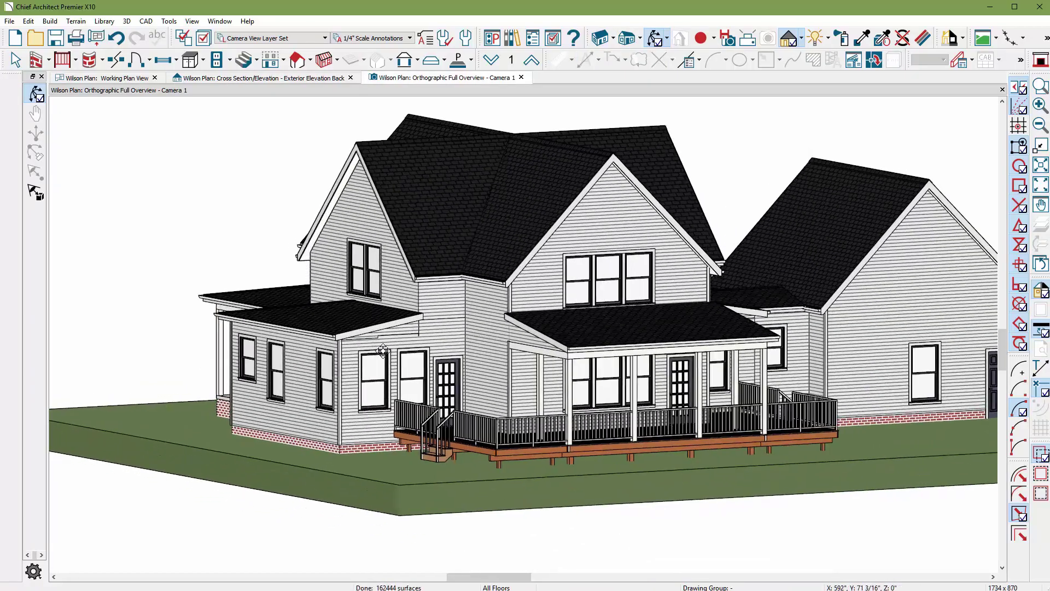
{"action": "scroll", "coordinate": [378, 344], "scroll_direction": "up", "scroll_amount": 2}
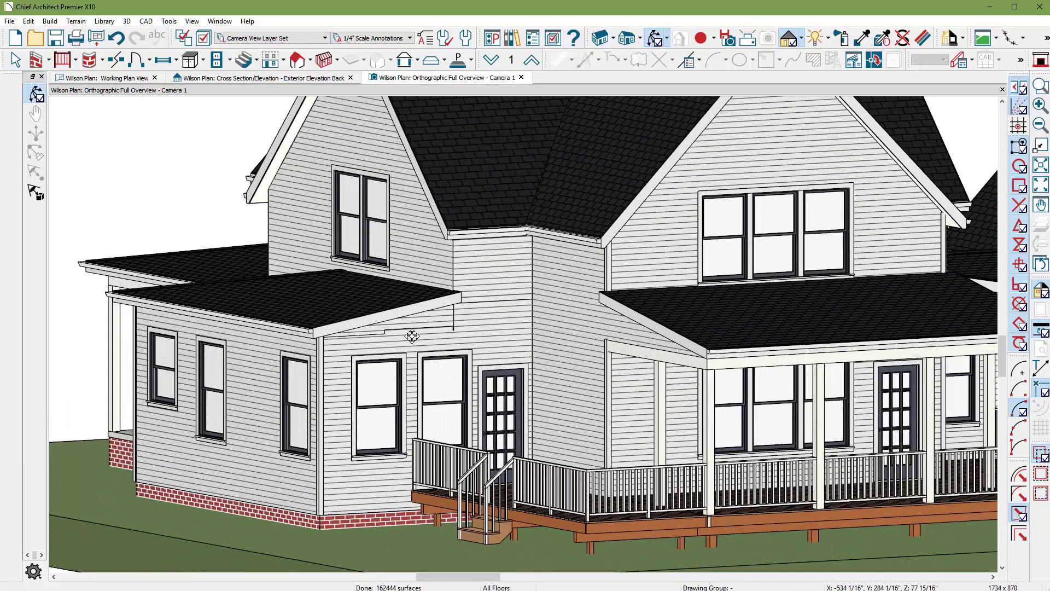
{"action": "scroll", "coordinate": [410, 333], "scroll_direction": "up", "scroll_amount": 1}
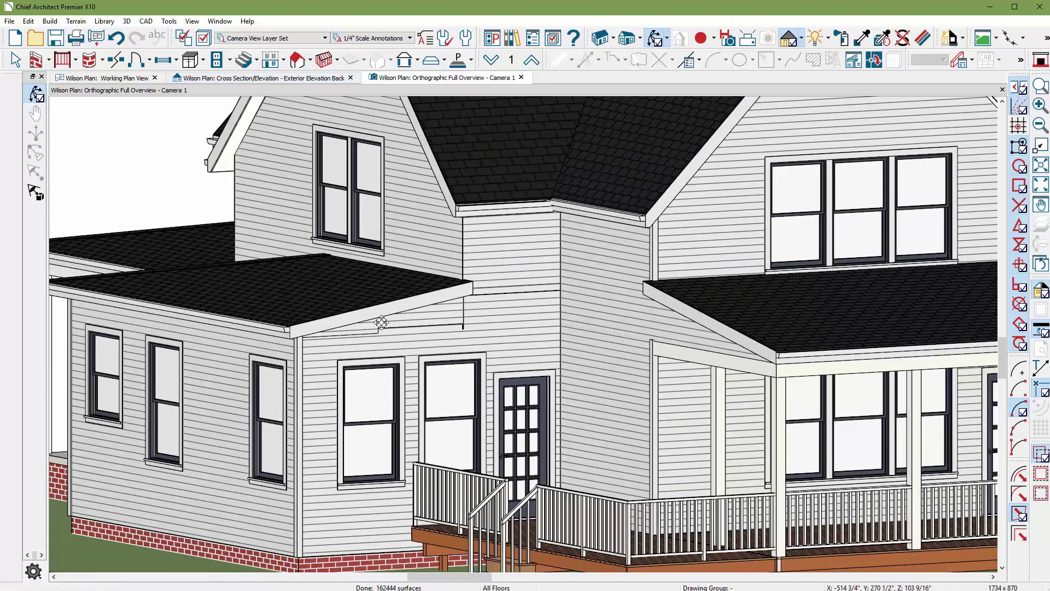
- Select the wall beneath the lower left roof
{"action": "key", "text": "Escape"}
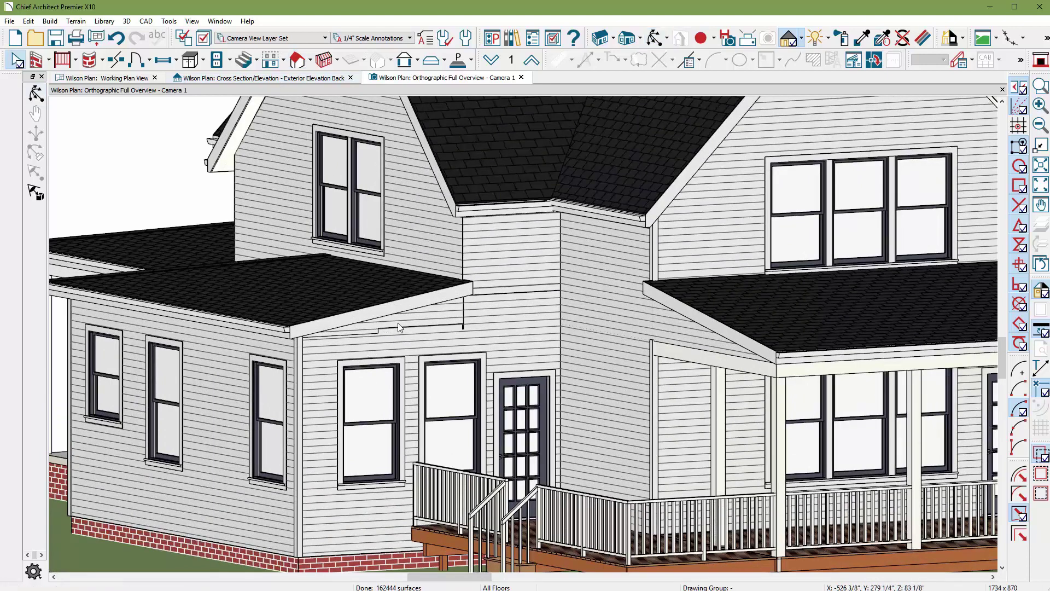
{"action": "left_click", "coordinate": [397, 327]}
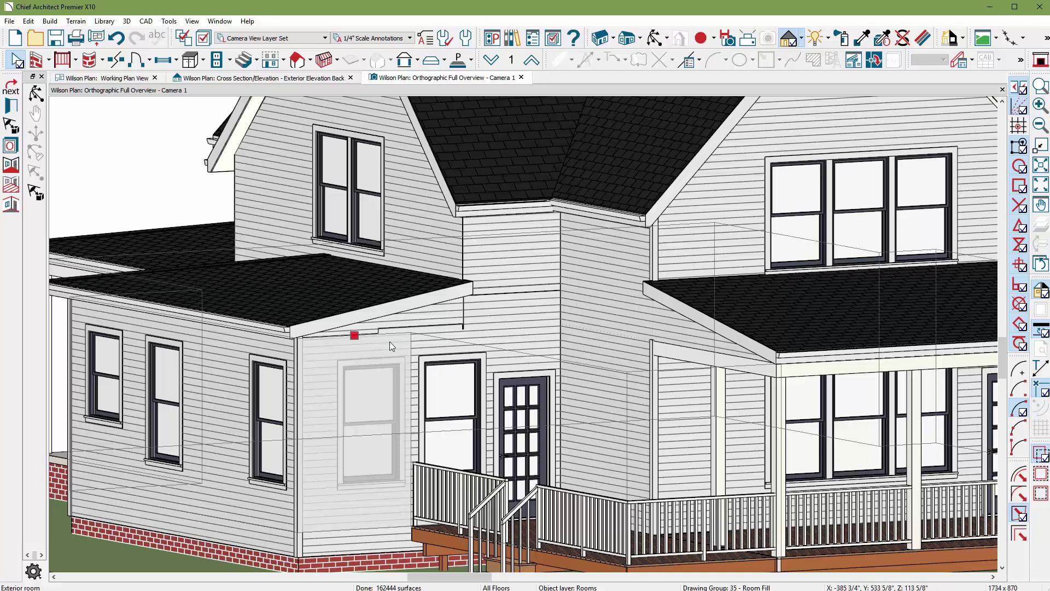
{"action": "left_click", "coordinate": [362, 352]}
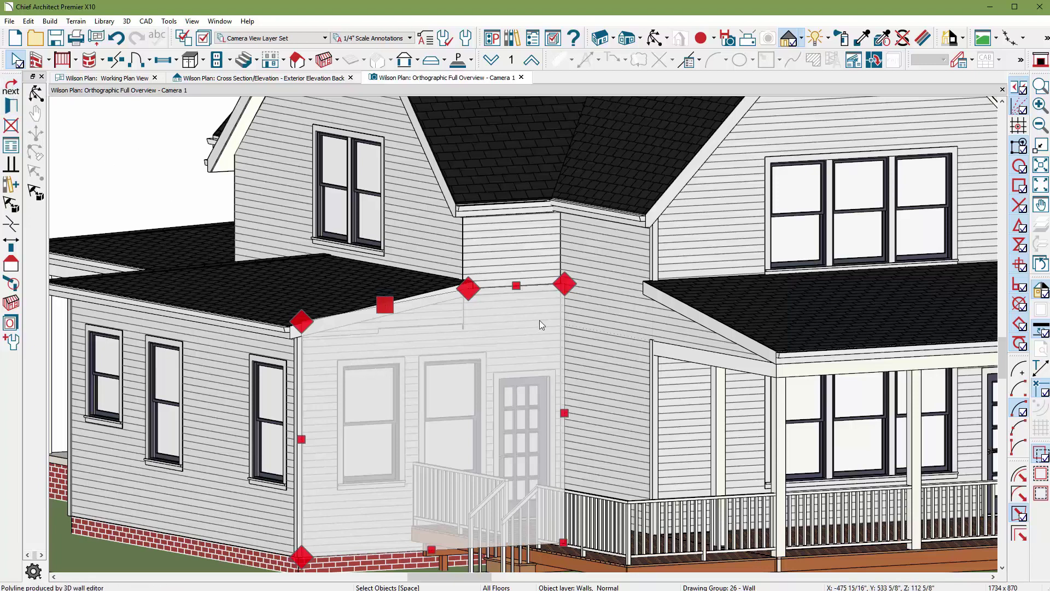
- Set the selected wall to use the default top height
{"action": "double_click", "coordinate": [371, 303]}
{"action": "left_click", "coordinate": [580, 124]}
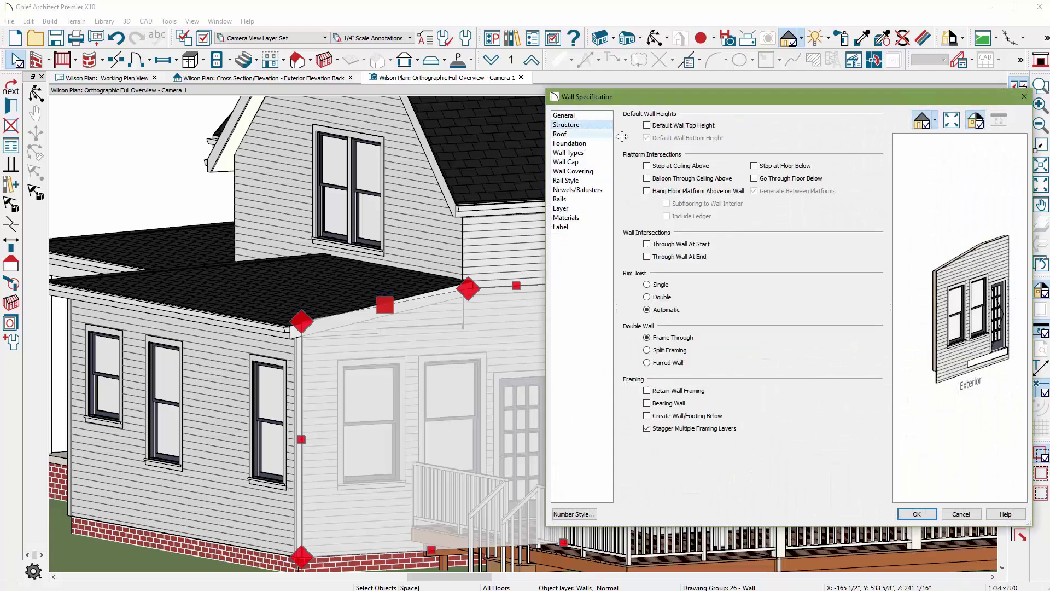
{"action": "left_click", "coordinate": [648, 126]}
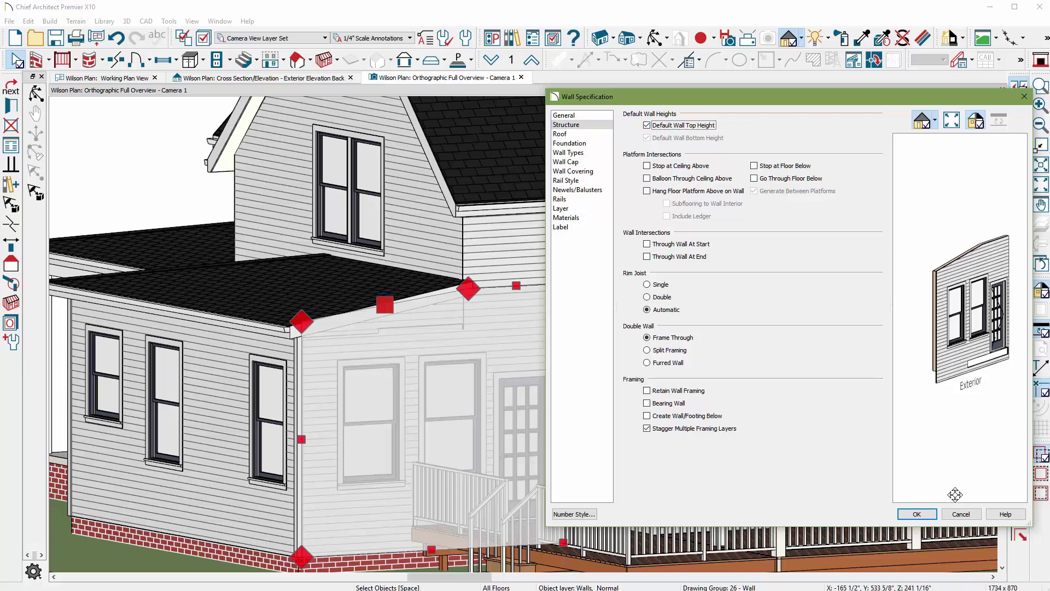
{"action": "left_click", "coordinate": [916, 514]}
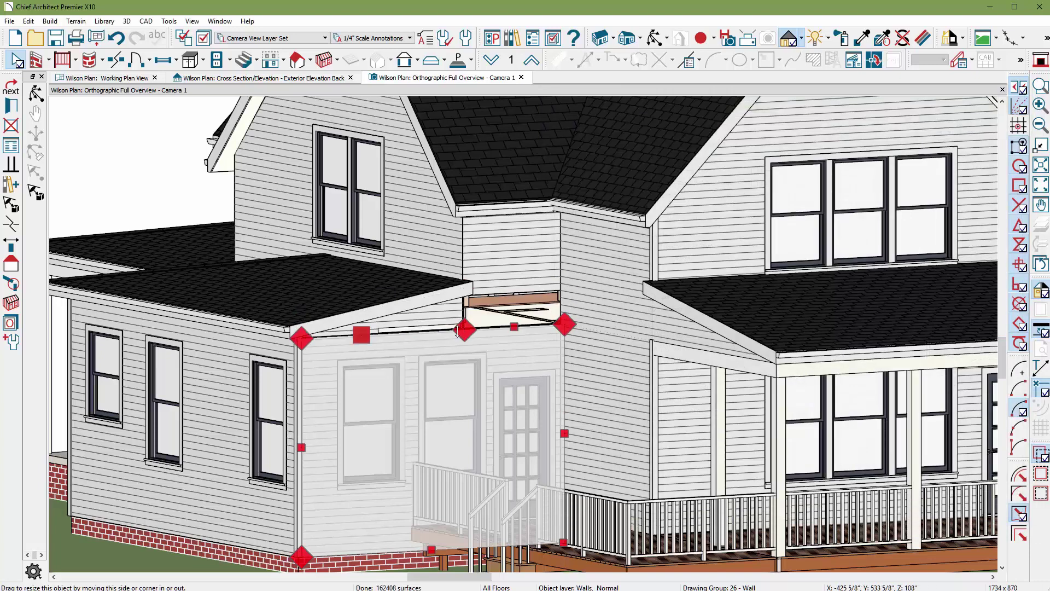
- Change the bottom height of the gable wall above the lower roof
{"action": "left_click", "coordinate": [438, 318]}
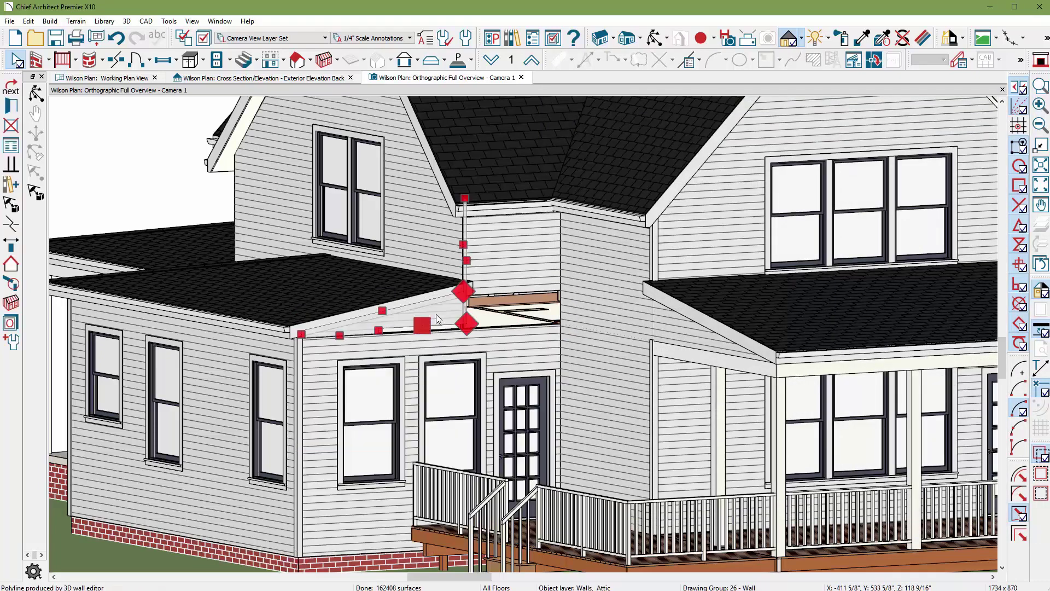
{"action": "left_click", "coordinate": [14, 110]}
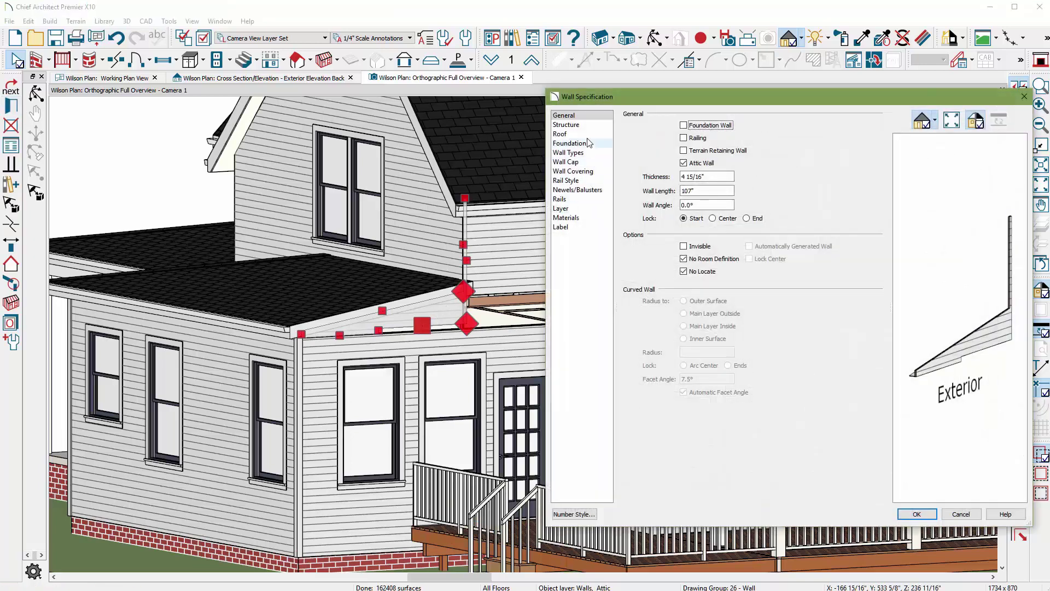
{"action": "left_click", "coordinate": [585, 125]}
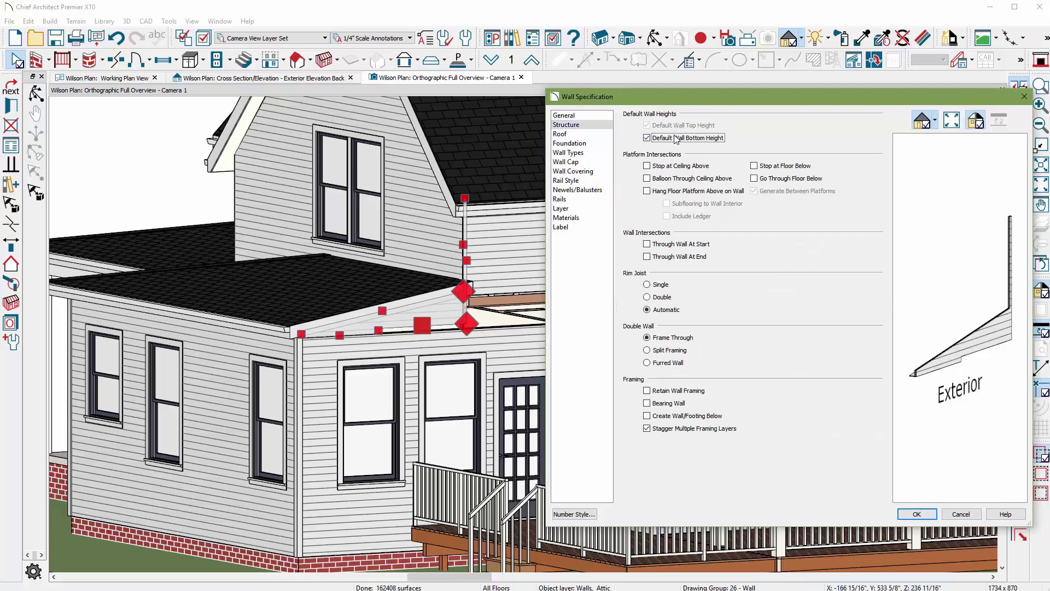
{"action": "left_click", "coordinate": [917, 518]}
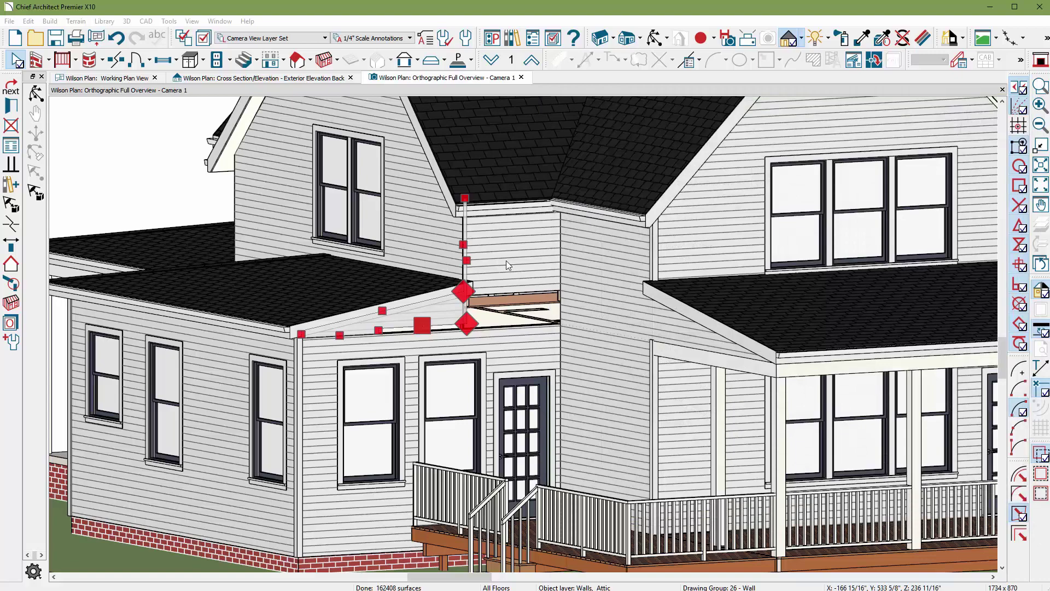
- Give the neighbouring upper wall the default bottom height, then leave edit mode
{"action": "left_click", "coordinate": [506, 260]}
{"action": "double_click", "coordinate": [506, 262]}
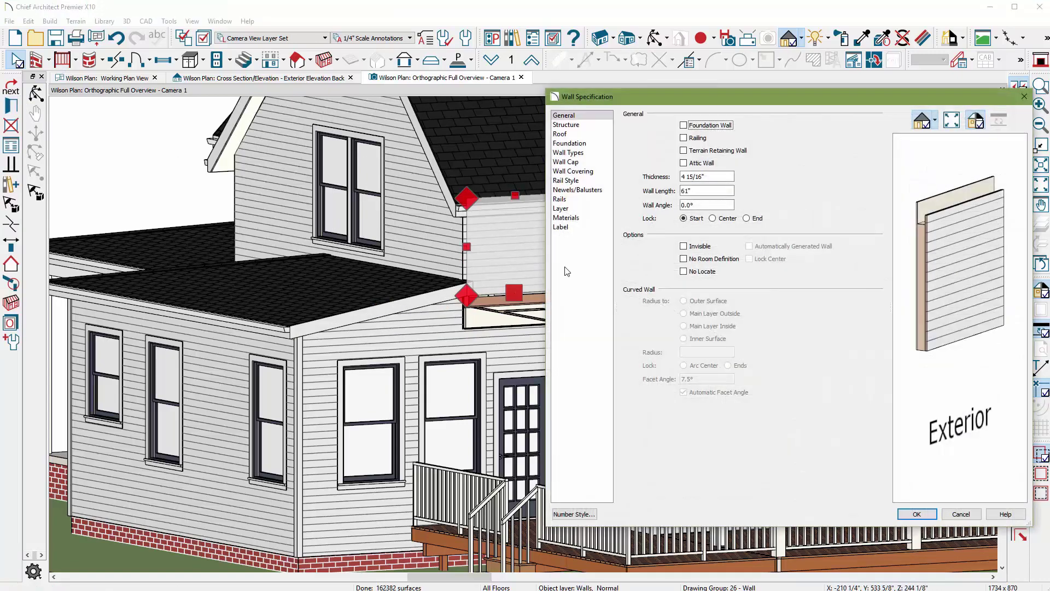
{"action": "left_click", "coordinate": [572, 124]}
{"action": "left_click", "coordinate": [674, 138]}
{"action": "left_click", "coordinate": [916, 515]}
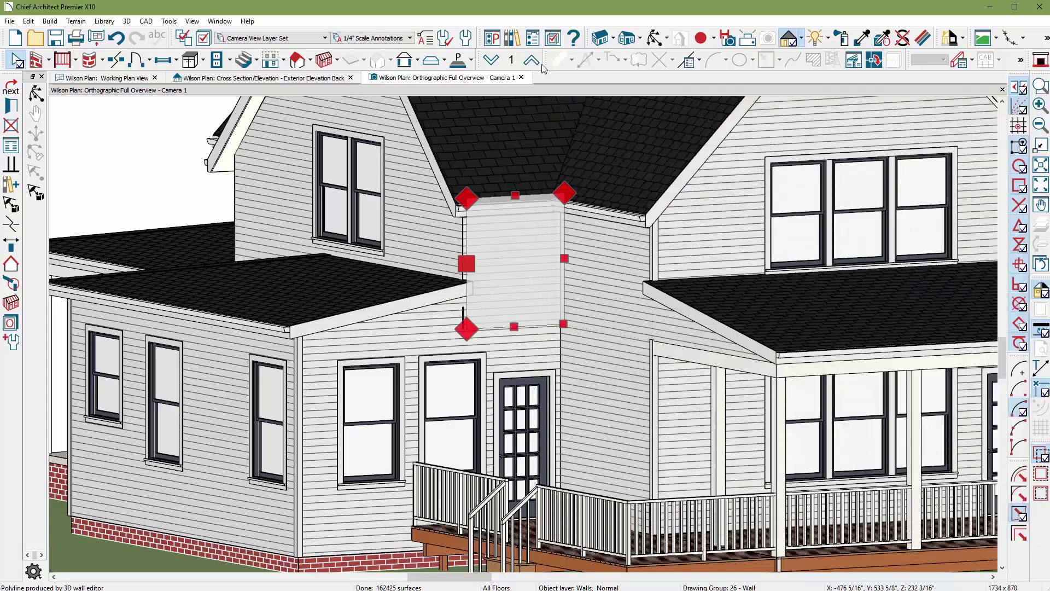
{"action": "left_click", "coordinate": [652, 41]}
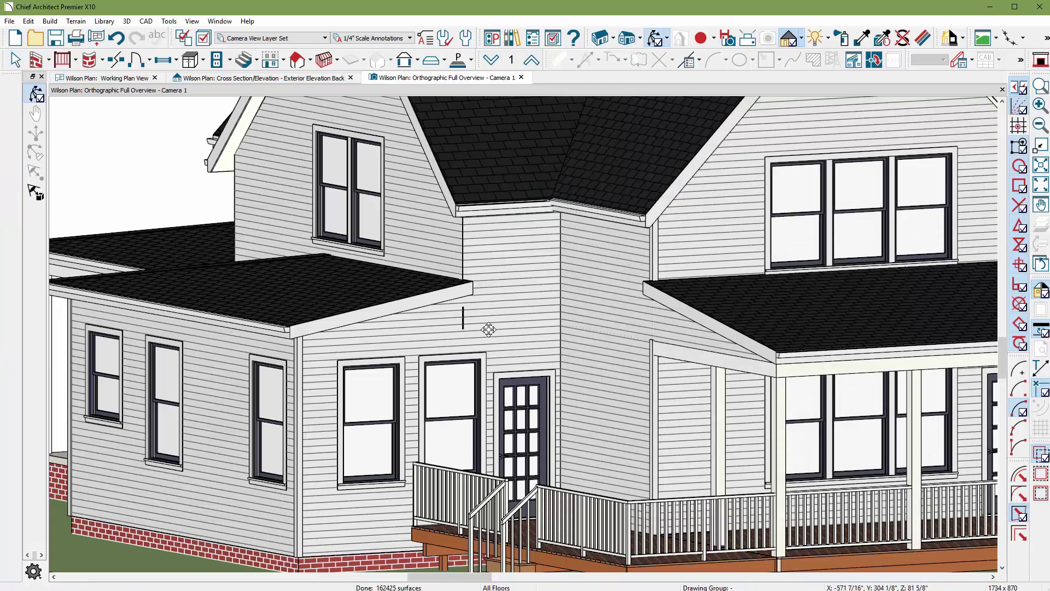
- Hide the siding, gable and roof surfaces at the wall corner above the lower roof with Delete Surface
{"action": "scroll", "coordinate": [457, 329], "scroll_direction": "up", "scroll_amount": 1}
{"action": "scroll", "coordinate": [450, 298], "scroll_direction": "up", "scroll_amount": 1}
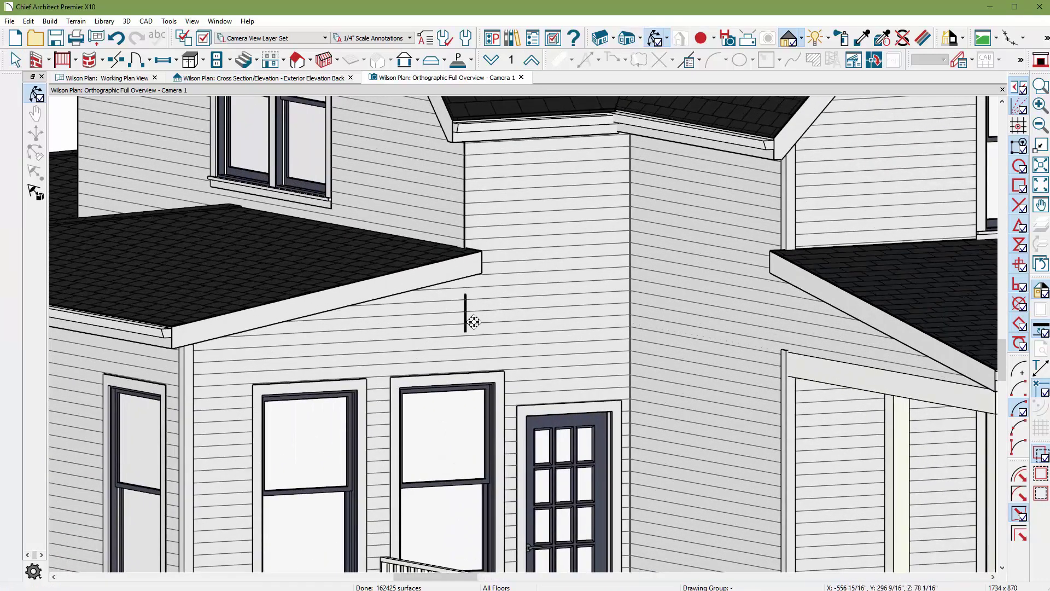
{"action": "scroll", "coordinate": [469, 304], "scroll_direction": "up", "scroll_amount": 1}
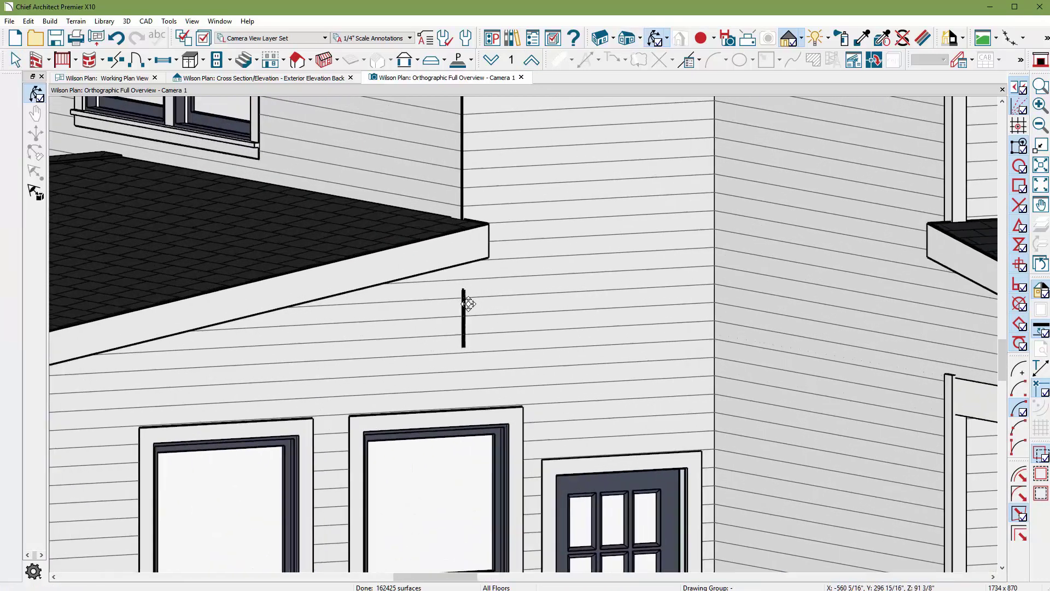
{"action": "scroll", "coordinate": [469, 303], "scroll_direction": "up", "scroll_amount": 2}
{"action": "scroll", "coordinate": [466, 300], "scroll_direction": "up", "scroll_amount": 1}
{"action": "scroll", "coordinate": [485, 356], "scroll_direction": "down", "scroll_amount": 1}
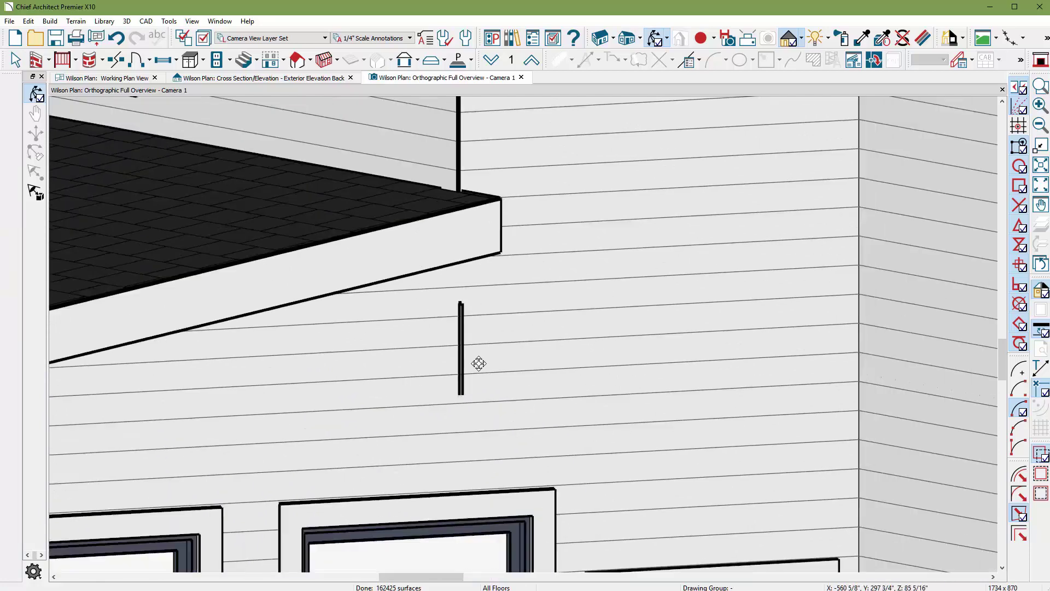
{"action": "scroll", "coordinate": [495, 346], "scroll_direction": "down", "scroll_amount": 2}
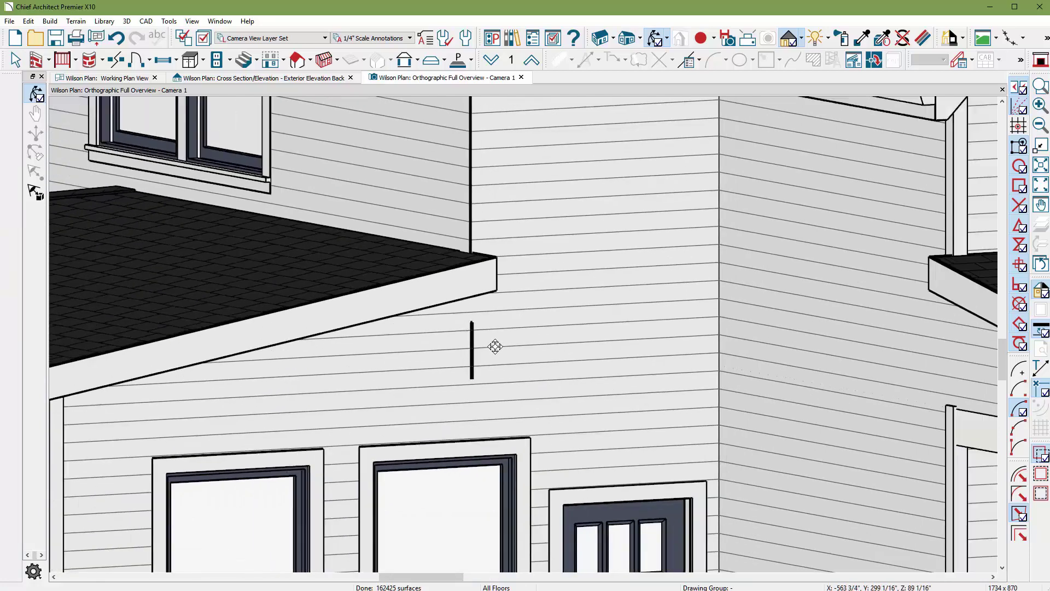
{"action": "scroll", "coordinate": [495, 347], "scroll_direction": "down", "scroll_amount": 1}
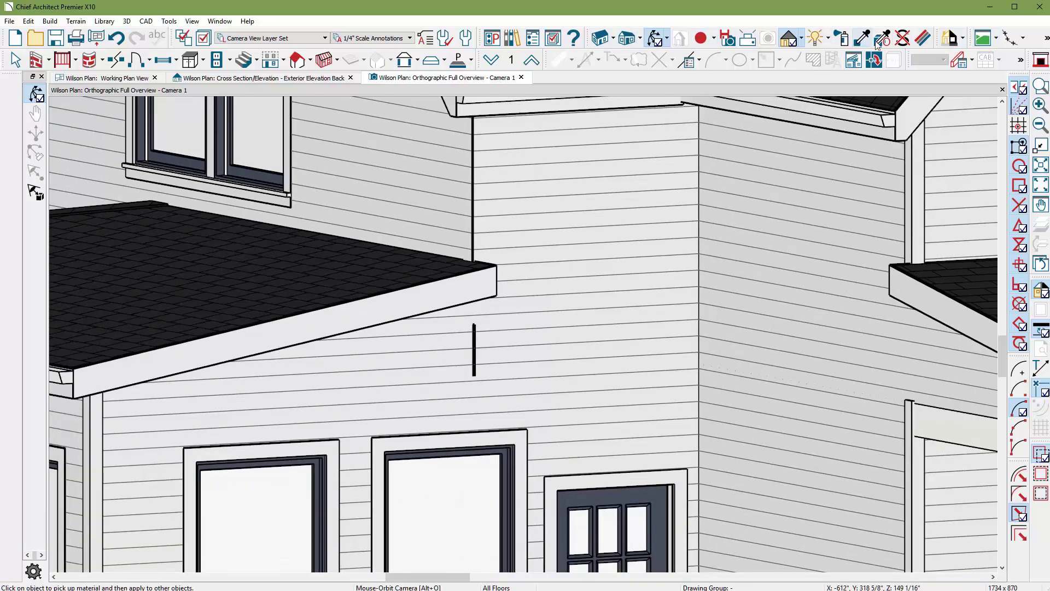
{"action": "left_click", "coordinate": [903, 39]}
{"action": "left_click", "coordinate": [642, 263]}
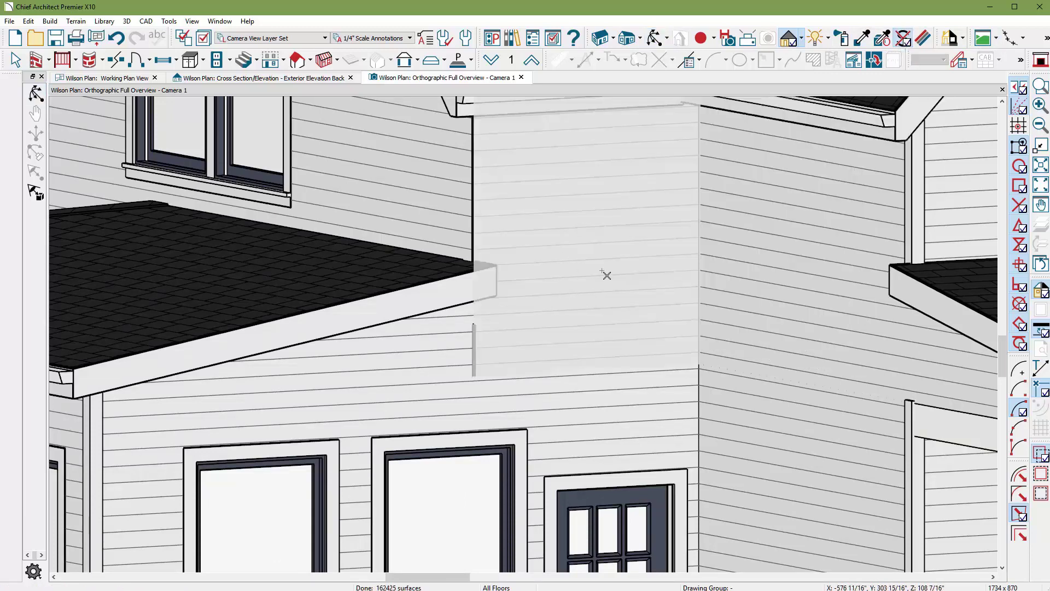
{"action": "left_click", "coordinate": [577, 268]}
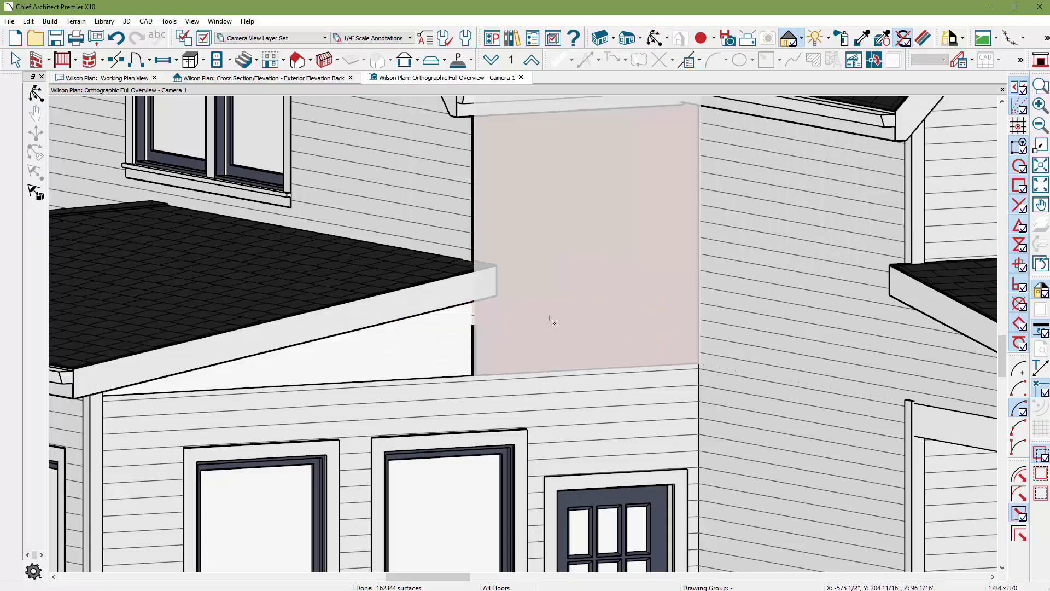
{"action": "left_click", "coordinate": [466, 344]}
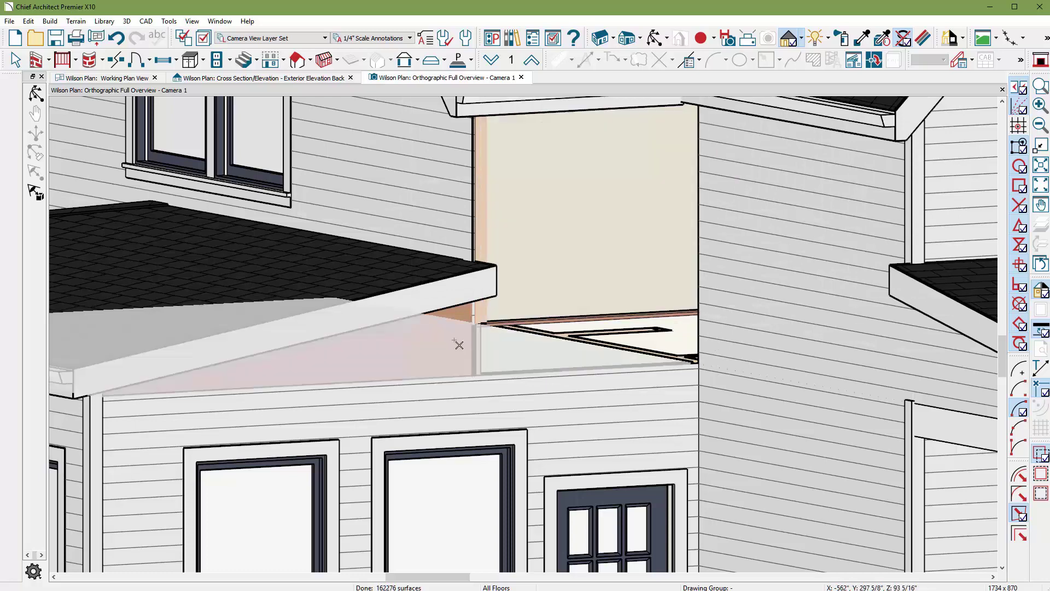
{"action": "left_click", "coordinate": [450, 350]}
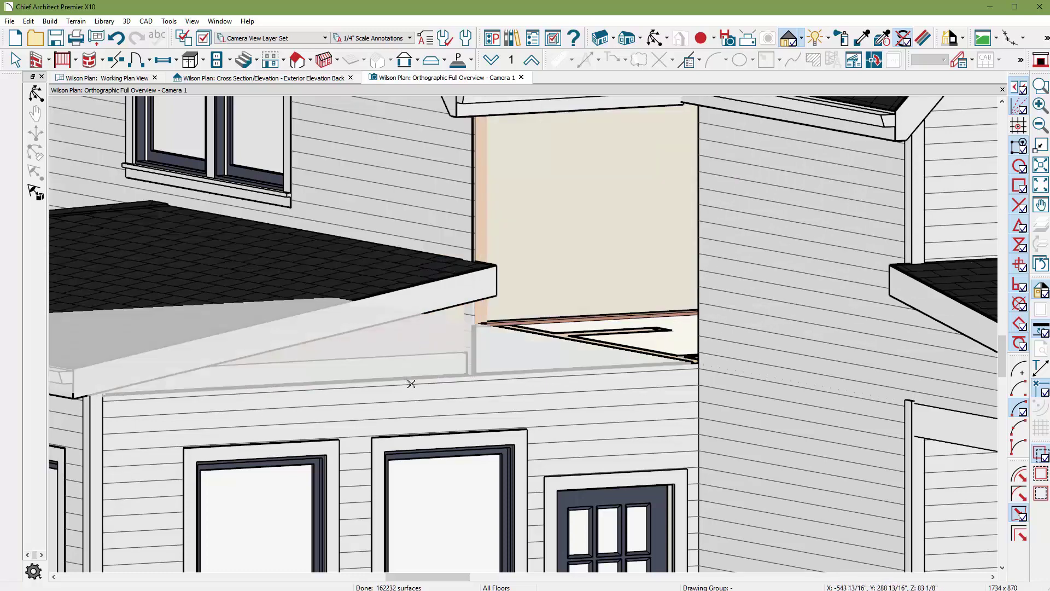
{"action": "left_click", "coordinate": [402, 346]}
- Zoom in and out to inspect the wall junction behind the removed surfaces
{"action": "scroll", "coordinate": [474, 257], "scroll_direction": "up", "scroll_amount": 3}
{"action": "scroll", "coordinate": [474, 257], "scroll_direction": "up", "scroll_amount": 3}
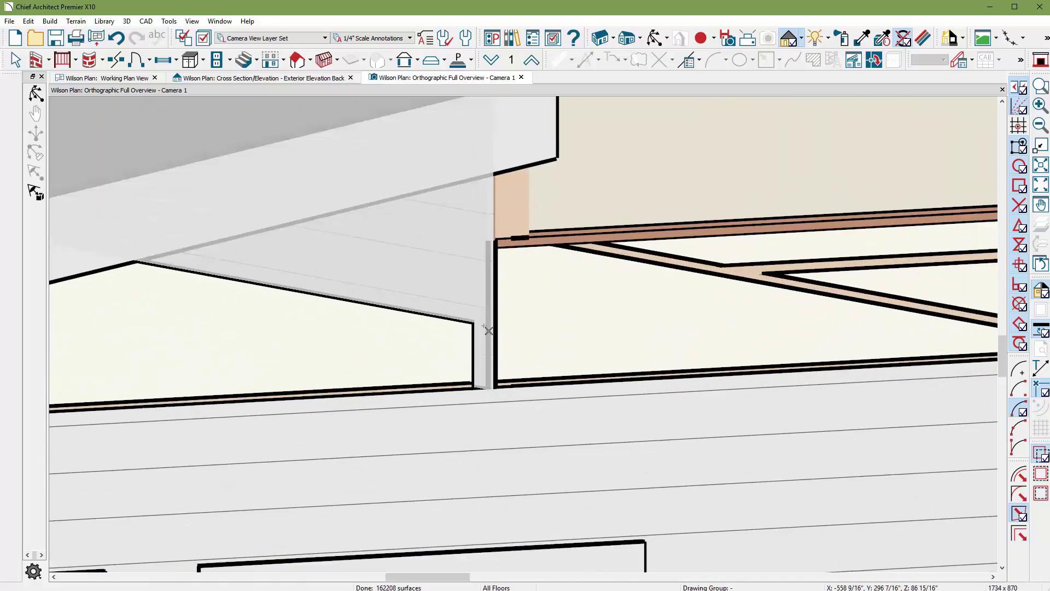
{"action": "scroll", "coordinate": [456, 341], "scroll_direction": "down", "scroll_amount": 3}
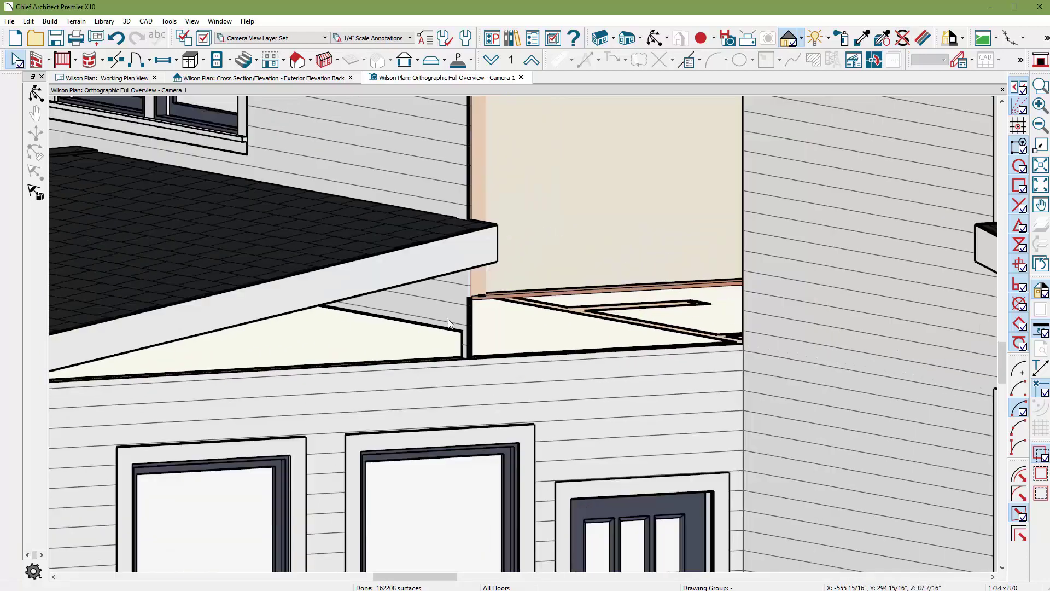
{"action": "scroll", "coordinate": [447, 303], "scroll_direction": "down", "scroll_amount": 3}
{"action": "scroll", "coordinate": [453, 355], "scroll_direction": "up", "scroll_amount": 3}
{"action": "scroll", "coordinate": [487, 361], "scroll_direction": "up", "scroll_amount": 2}
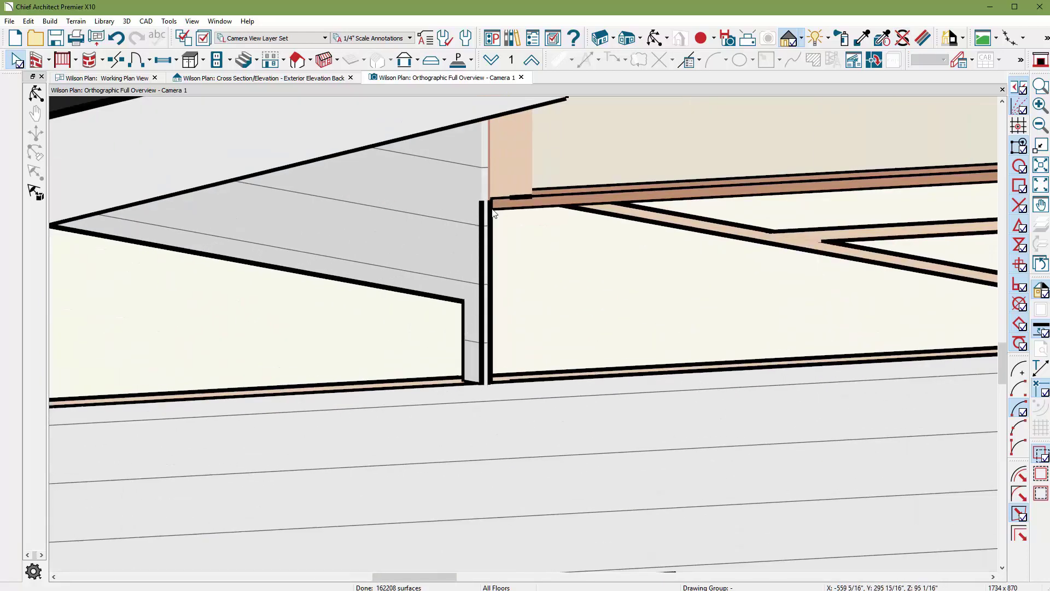
{"action": "scroll", "coordinate": [444, 351], "scroll_direction": "down", "scroll_amount": 3}
{"action": "scroll", "coordinate": [452, 328], "scroll_direction": "down", "scroll_amount": 3}
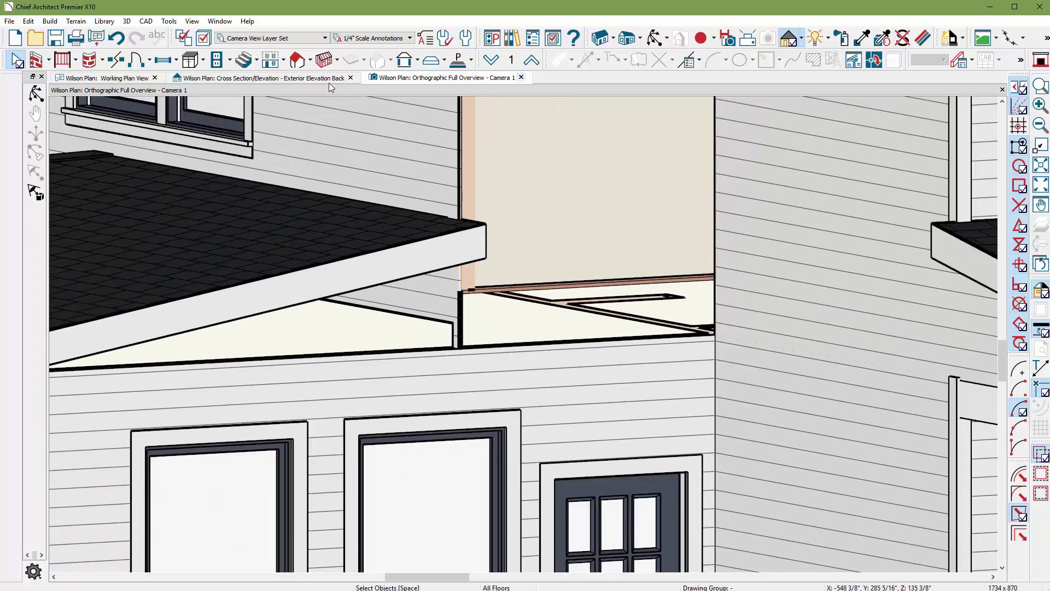
- Close Camera 1 and the elevation, then reopen the back elevation from its plan camera
{"action": "key", "text": "ctrl+F4"}
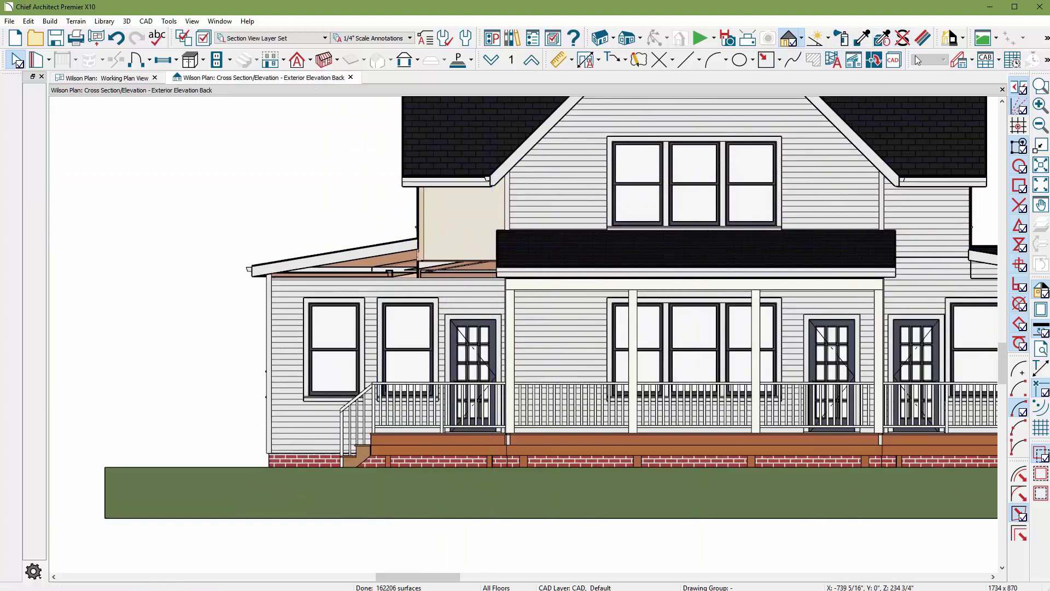
{"action": "left_click", "coordinate": [903, 39]}
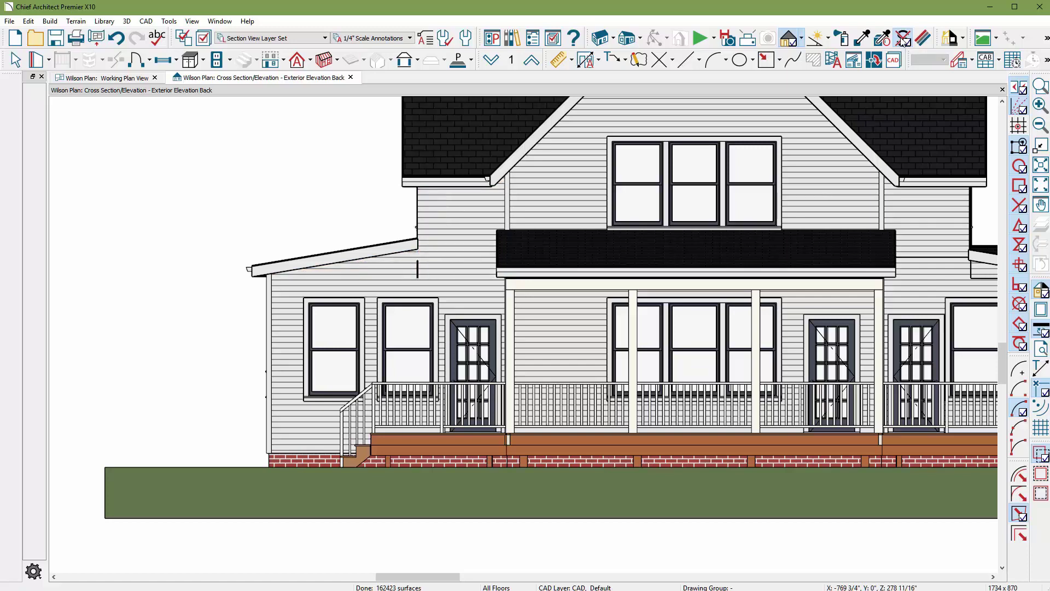
{"action": "left_click", "coordinate": [351, 77]}
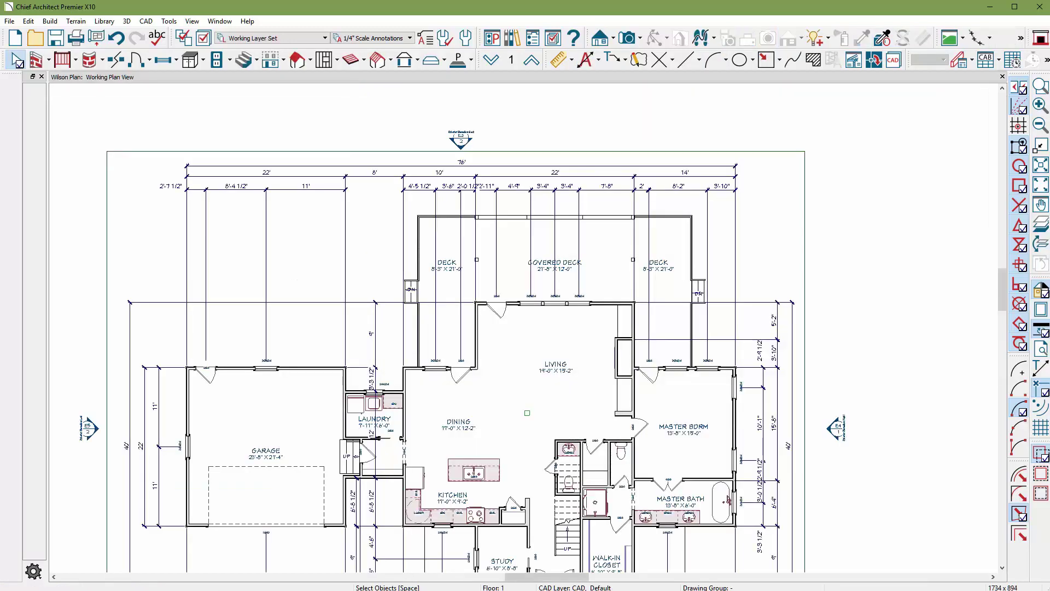
{"action": "left_click", "coordinate": [461, 140]}
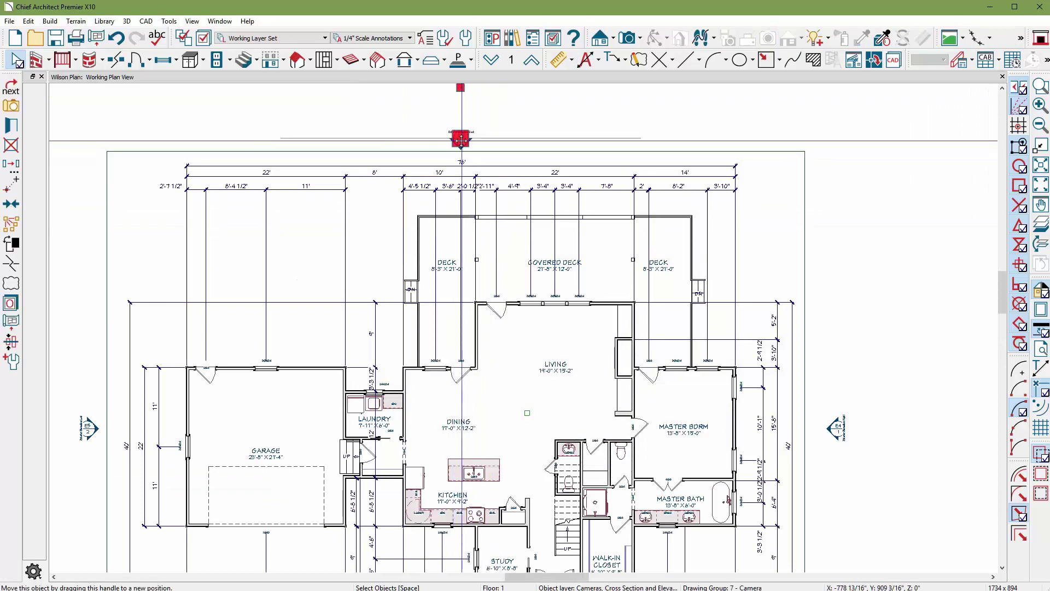
{"action": "double_click", "coordinate": [461, 140]}
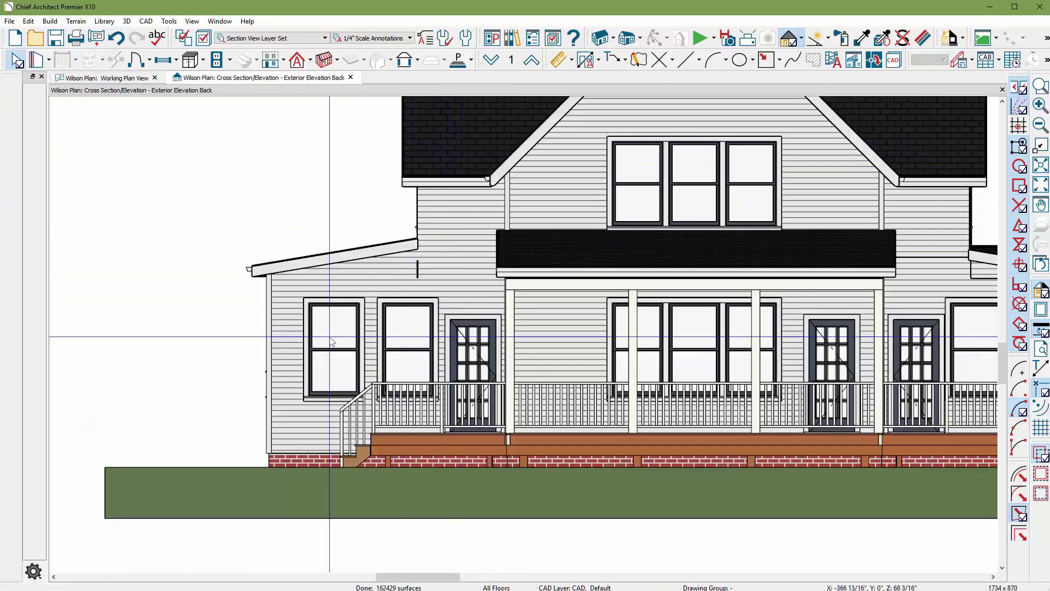
- Zoom around the back elevation to locate the lower roof junction
{"action": "scroll", "coordinate": [419, 283], "scroll_direction": "up", "scroll_amount": 2}
{"action": "scroll", "coordinate": [419, 282], "scroll_direction": "up", "scroll_amount": 4}
{"action": "scroll", "coordinate": [418, 235], "scroll_direction": "up", "scroll_amount": 4}
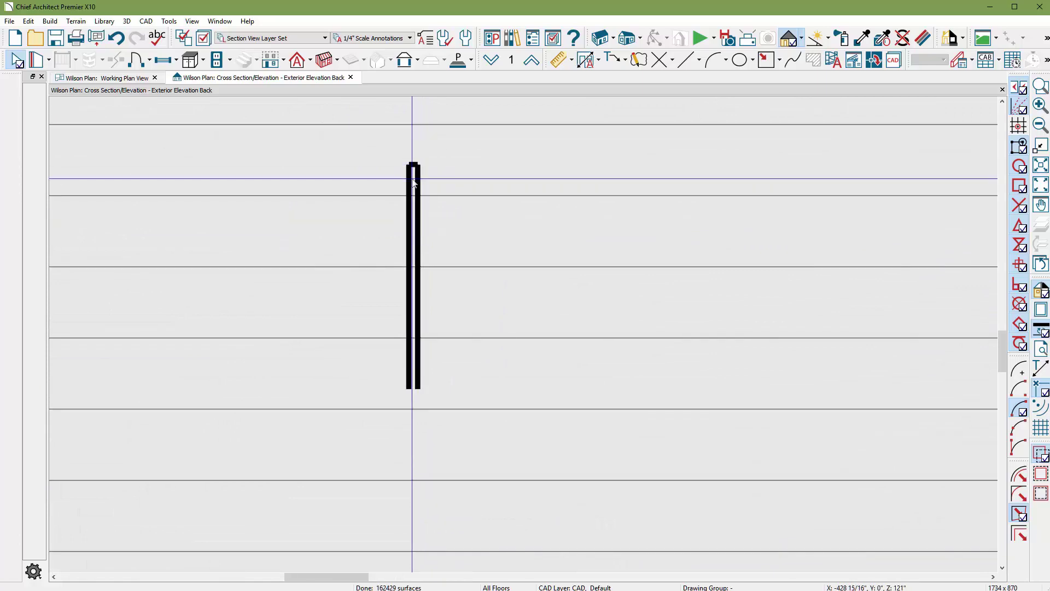
{"action": "scroll", "coordinate": [269, 312], "scroll_direction": "down", "scroll_amount": 1}
{"action": "scroll", "coordinate": [368, 235], "scroll_direction": "down", "scroll_amount": 1}
{"action": "scroll", "coordinate": [350, 278], "scroll_direction": "down", "scroll_amount": 3}
{"action": "scroll", "coordinate": [350, 278], "scroll_direction": "down", "scroll_amount": 2}
{"action": "scroll", "coordinate": [274, 277], "scroll_direction": "down", "scroll_amount": 2}
{"action": "scroll", "coordinate": [393, 277], "scroll_direction": "down", "scroll_amount": 2}
{"action": "scroll", "coordinate": [632, 283], "scroll_direction": "up", "scroll_amount": 3}
{"action": "scroll", "coordinate": [632, 283], "scroll_direction": "up", "scroll_amount": 2}
{"action": "scroll", "coordinate": [379, 240], "scroll_direction": "up", "scroll_amount": 1}
- Give the sloped wall section above the door the default top height
{"action": "left_click", "coordinate": [364, 251]}
{"action": "scroll", "coordinate": [678, 279], "scroll_direction": "up", "scroll_amount": 1}
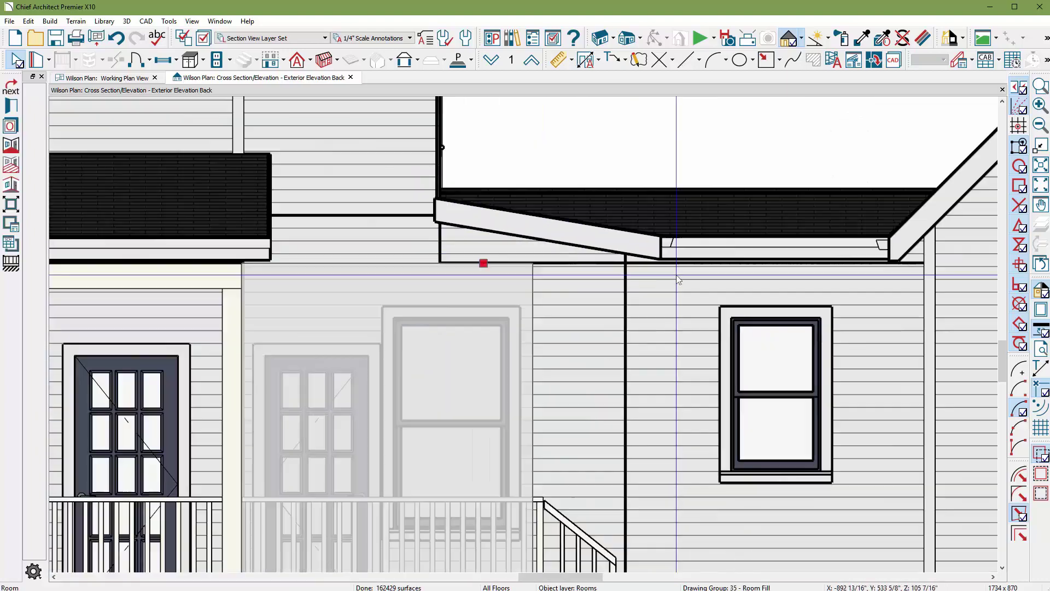
{"action": "left_click", "coordinate": [516, 261]}
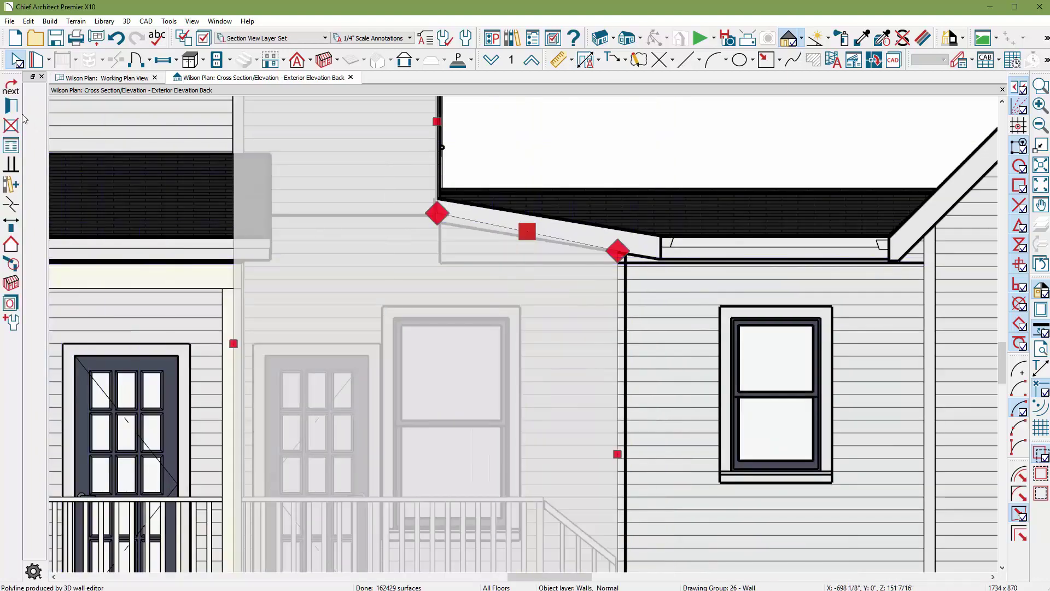
{"action": "double_click", "coordinate": [477, 290]}
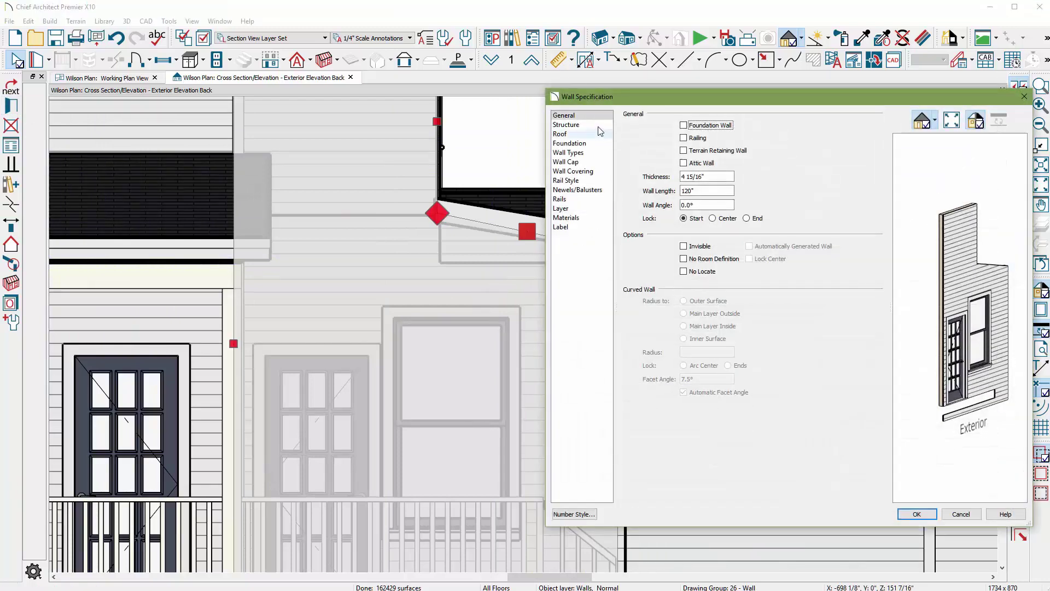
{"action": "left_click", "coordinate": [574, 125]}
{"action": "left_click", "coordinate": [678, 125]}
{"action": "left_click", "coordinate": [917, 514]}
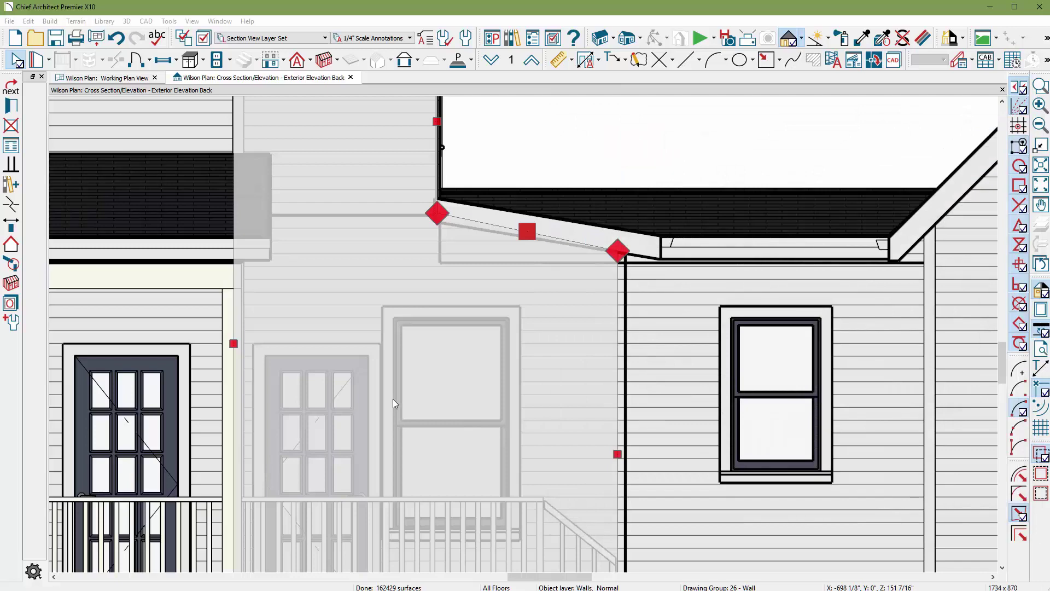
- Drag the small wall section up above the lower roof and confirm its wall specification
{"action": "scroll", "coordinate": [427, 394], "scroll_direction": "down", "scroll_amount": 1}
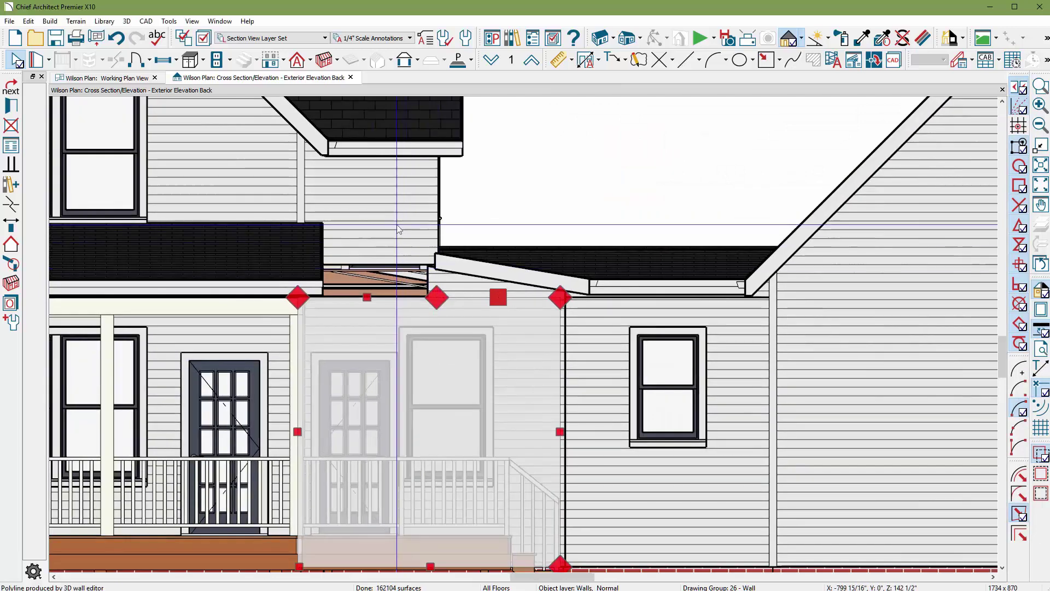
{"action": "left_click_drag", "start_coordinate": [394, 224], "coordinate": [365, 200]}
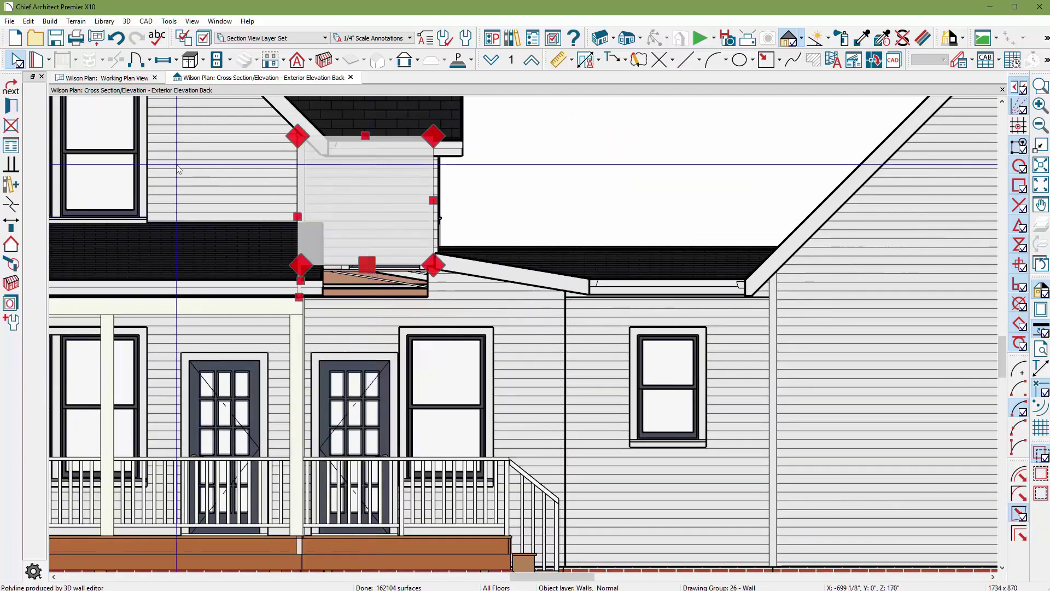
{"action": "left_click", "coordinate": [11, 109]}
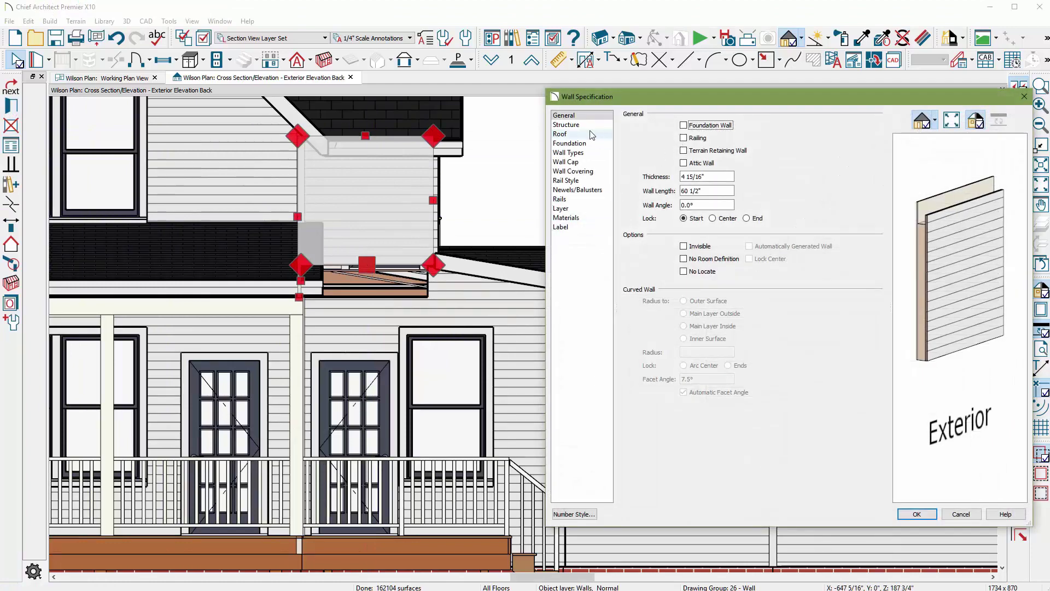
{"action": "left_click", "coordinate": [593, 125]}
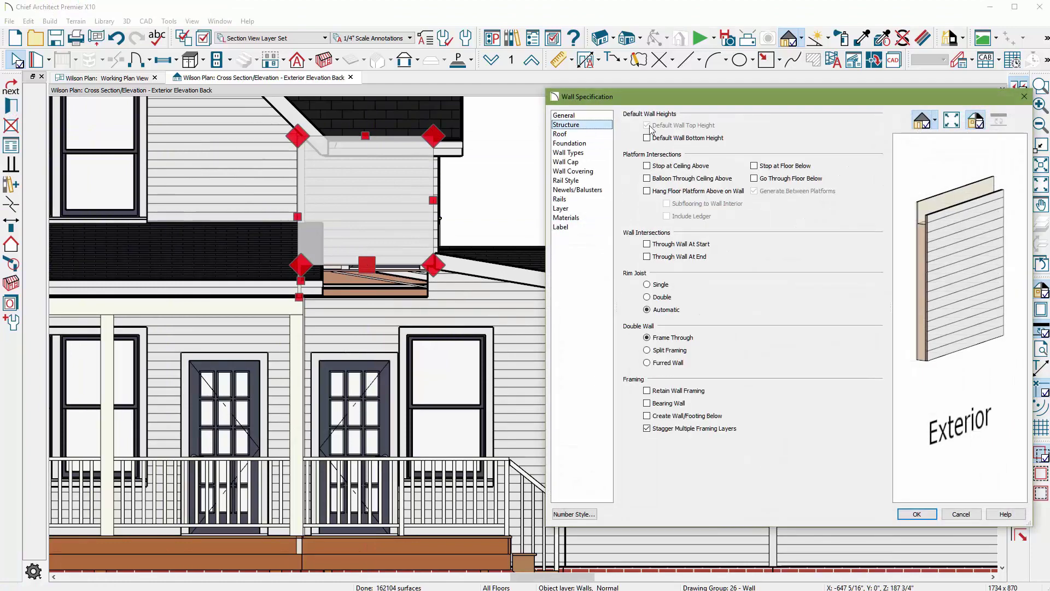
{"action": "left_click", "coordinate": [916, 514]}
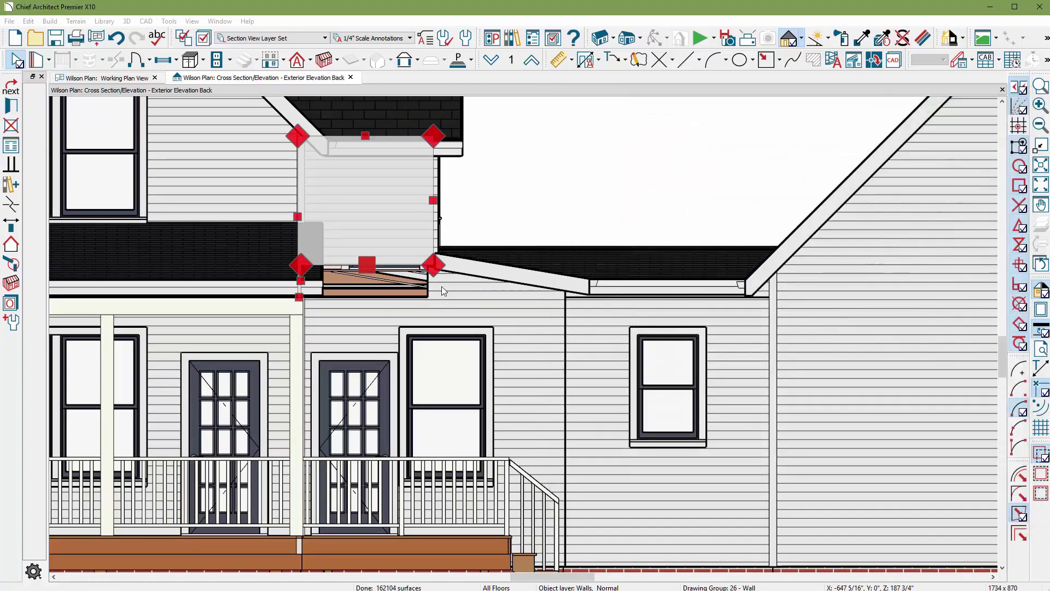
- Check the attic wall section, deselect it, and zoom out to the whole rear facade
{"action": "left_click", "coordinate": [442, 287]}
{"action": "left_click", "coordinate": [536, 200]}
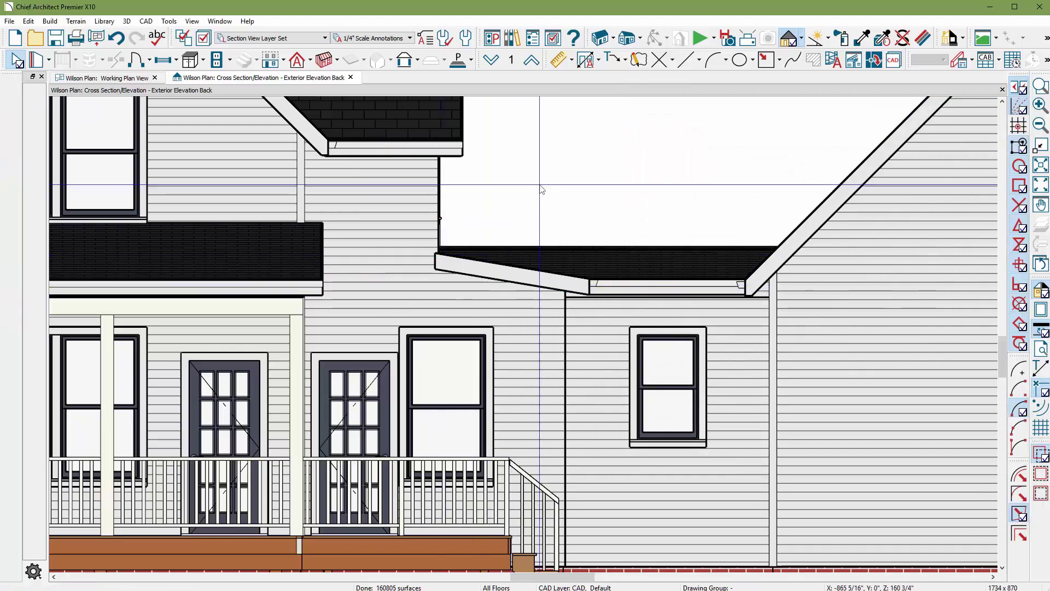
{"action": "scroll", "coordinate": [678, 265], "scroll_direction": "down", "scroll_amount": 3}
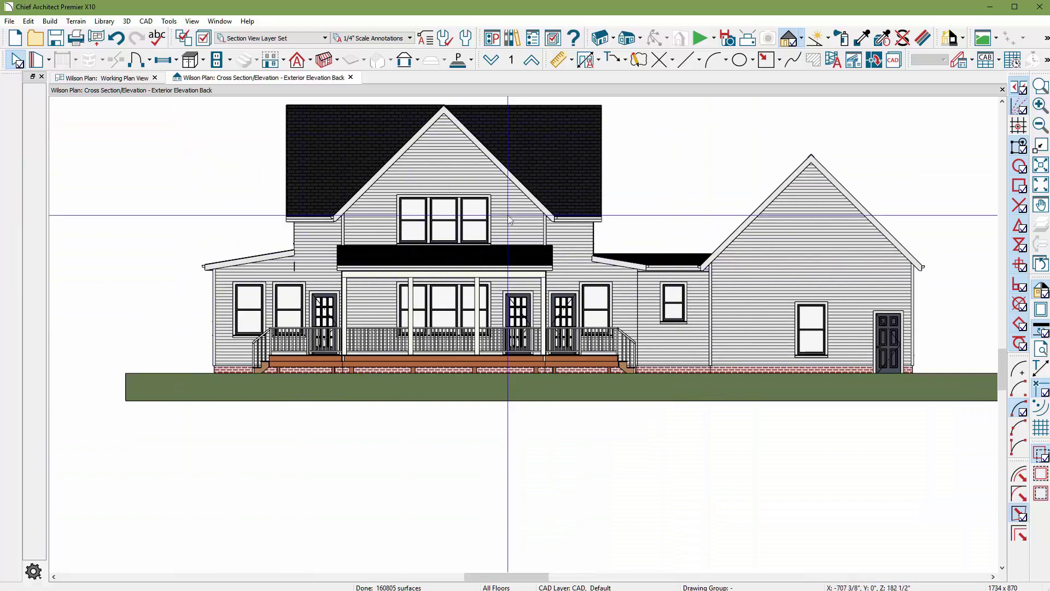
{"action": "scroll", "coordinate": [495, 189], "scroll_direction": "up", "scroll_amount": 1}
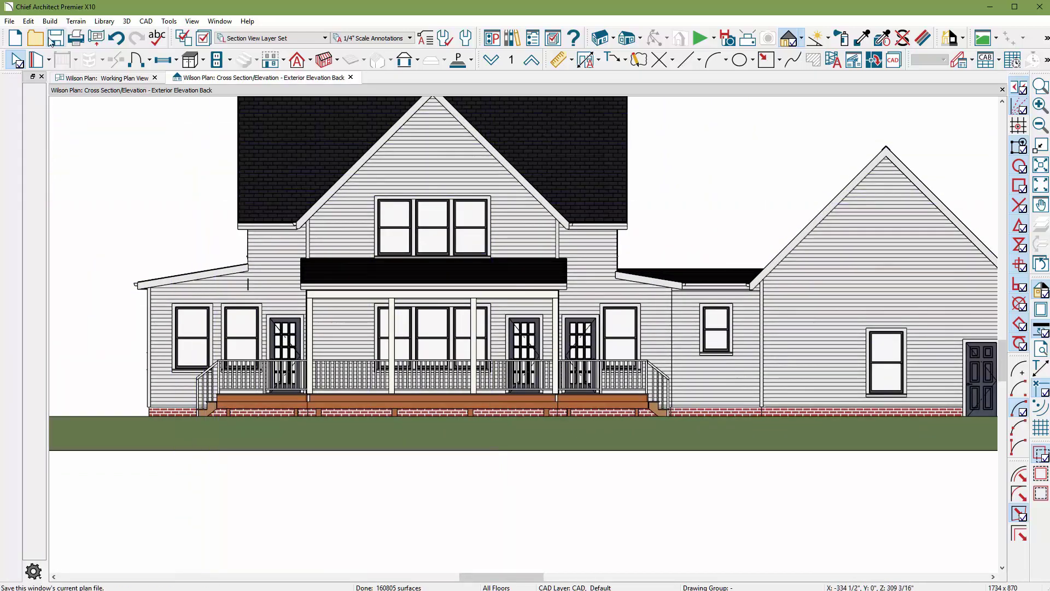
- Create a new layout and page forward to sheet 4, Existing Plan
{"action": "left_click", "coordinate": [10, 21]}
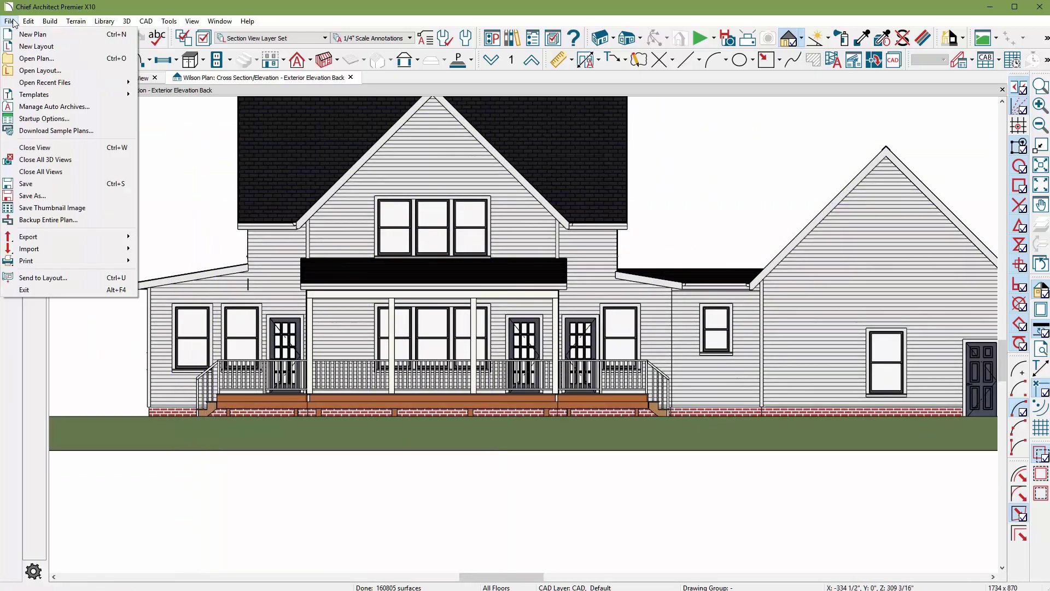
{"action": "left_click", "coordinate": [31, 48]}
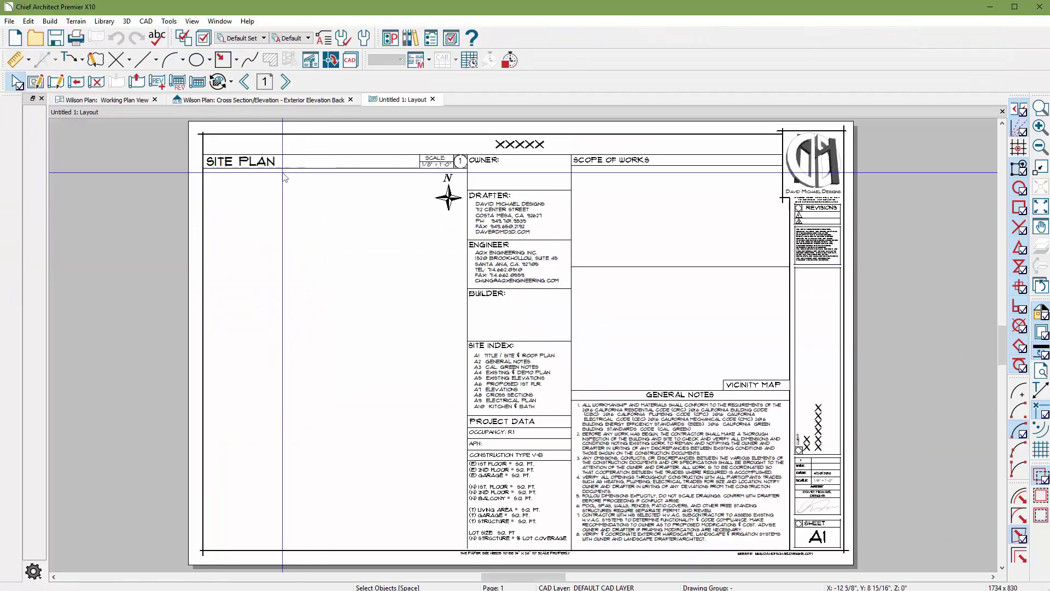
{"action": "left_click", "coordinate": [285, 85]}
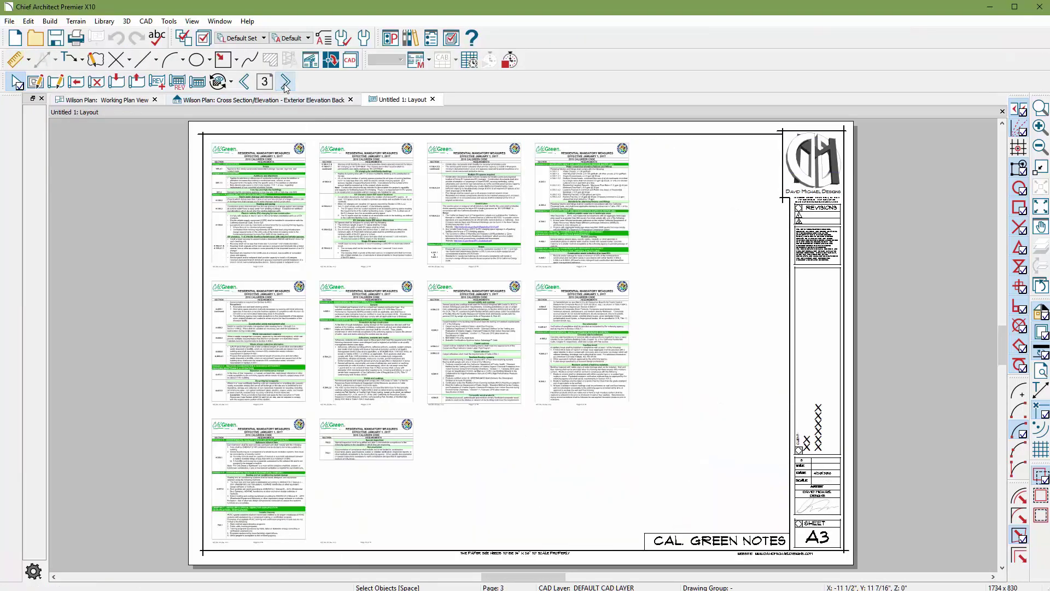
{"action": "left_click", "coordinate": [285, 85]}
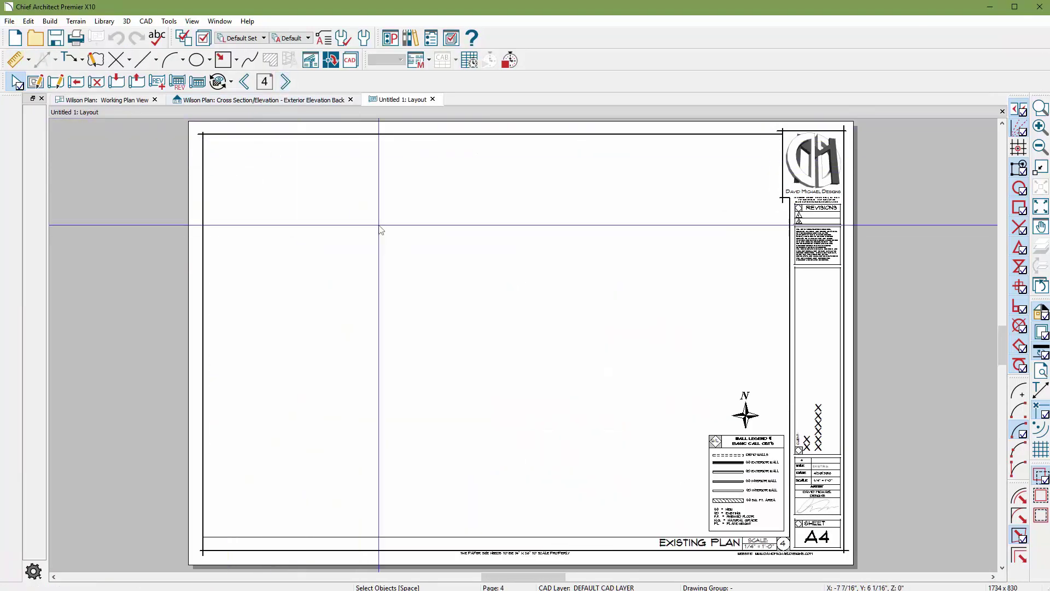
- Send the rear elevation to layout page 4 as plot lines
{"action": "left_click", "coordinate": [281, 100]}
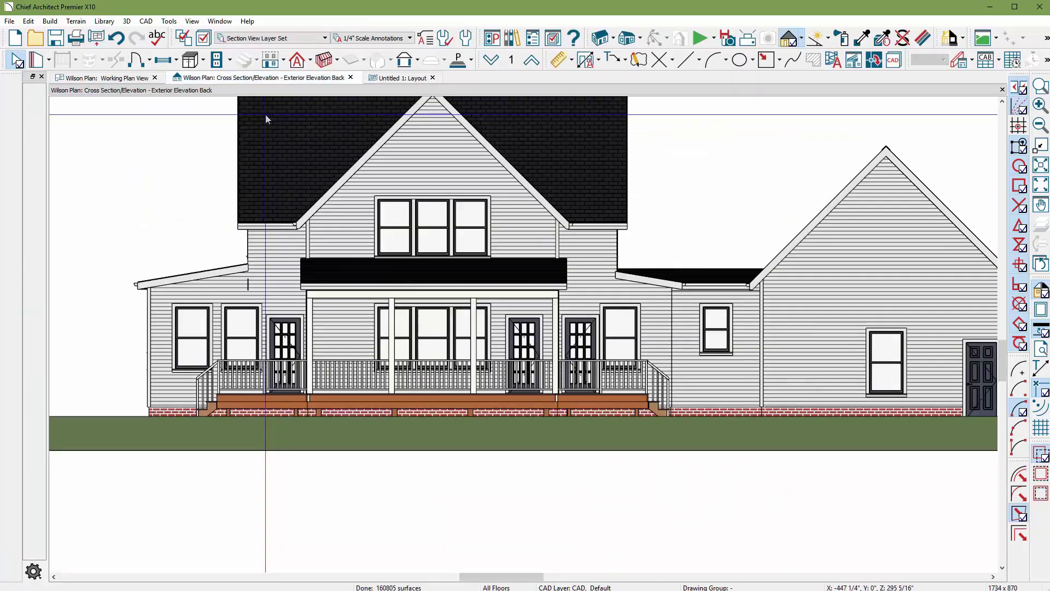
{"action": "left_click", "coordinate": [97, 38]}
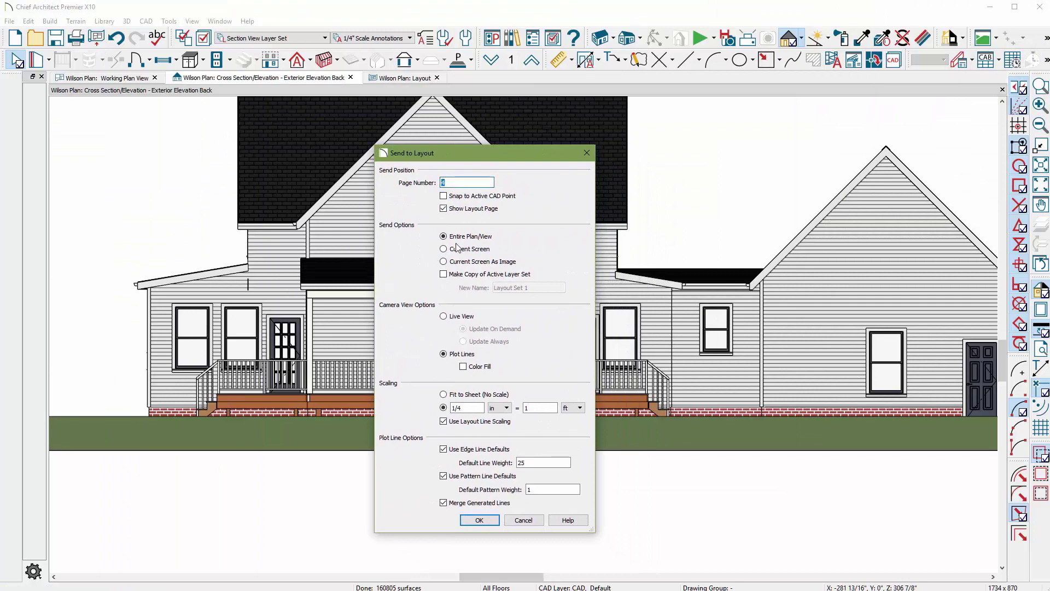
{"action": "left_click", "coordinate": [480, 521]}
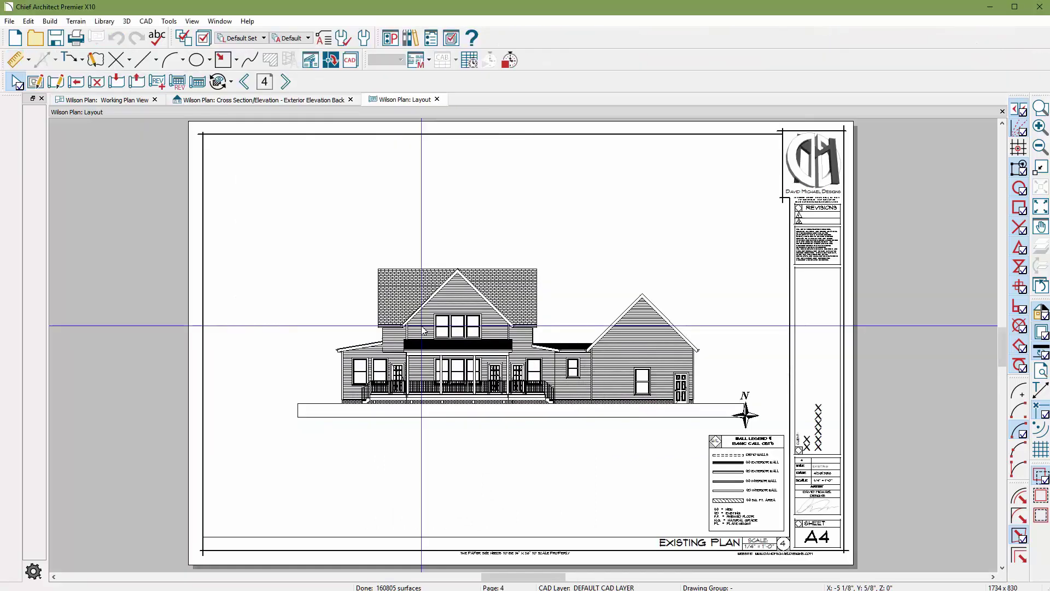
{"action": "scroll", "coordinate": [424, 328], "scroll_direction": "up", "scroll_amount": 2}
{"action": "scroll", "coordinate": [432, 312], "scroll_direction": "up", "scroll_amount": 2}
{"action": "scroll", "coordinate": [439, 296], "scroll_direction": "up", "scroll_amount": 2}
{"action": "scroll", "coordinate": [430, 287], "scroll_direction": "up", "scroll_amount": 2}
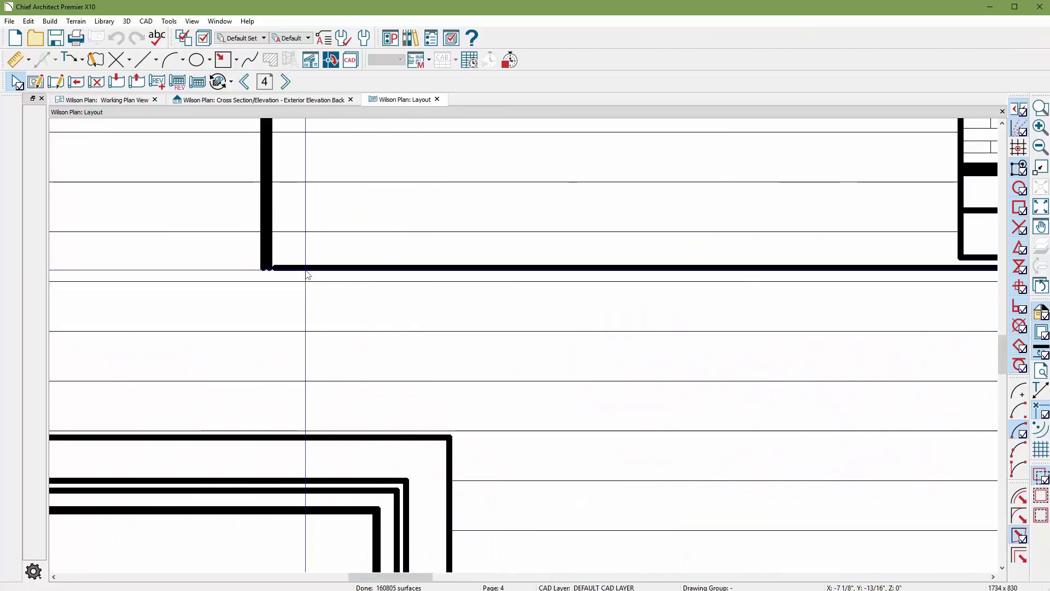
{"action": "scroll", "coordinate": [295, 284], "scroll_direction": "down", "scroll_amount": 2}
{"action": "scroll", "coordinate": [328, 306], "scroll_direction": "down", "scroll_amount": 2}
{"action": "scroll", "coordinate": [299, 263], "scroll_direction": "up", "scroll_amount": 2}
{"action": "scroll", "coordinate": [277, 189], "scroll_direction": "up", "scroll_amount": 2}
{"action": "scroll", "coordinate": [298, 375], "scroll_direction": "down", "scroll_amount": 3}
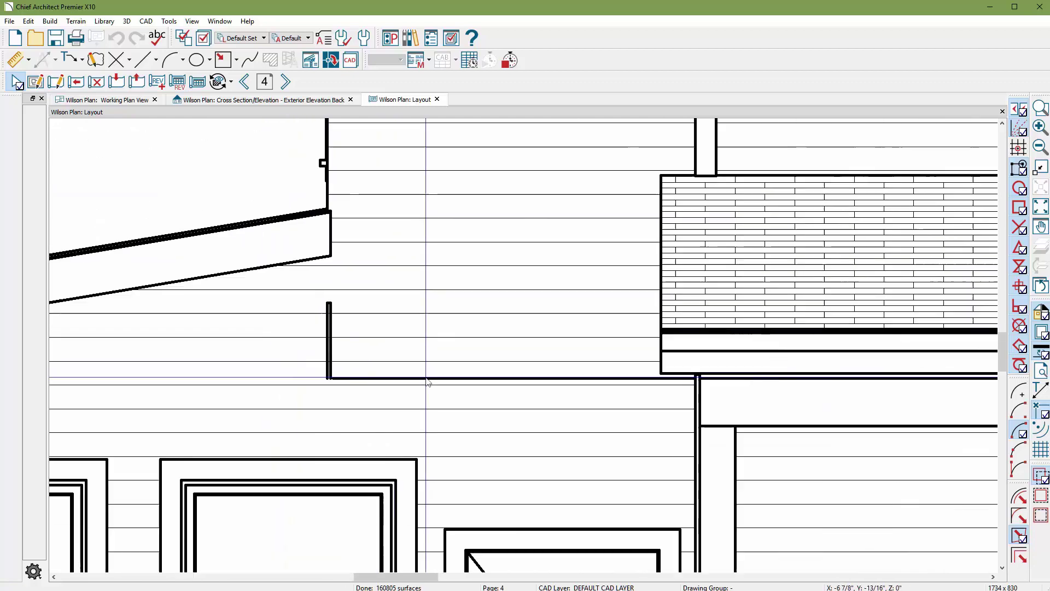
{"action": "scroll", "coordinate": [465, 374], "scroll_direction": "down", "scroll_amount": 1}
{"action": "scroll", "coordinate": [531, 370], "scroll_direction": "down", "scroll_amount": 1}
{"action": "scroll", "coordinate": [520, 377], "scroll_direction": "down", "scroll_amount": 1}
{"action": "scroll", "coordinate": [394, 300], "scroll_direction": "down", "scroll_amount": 2}
{"action": "left_click", "coordinate": [427, 269]}
{"action": "key", "text": "ctrl+Tab"}
{"action": "scroll", "coordinate": [344, 184], "scroll_direction": "up", "scroll_amount": 2}
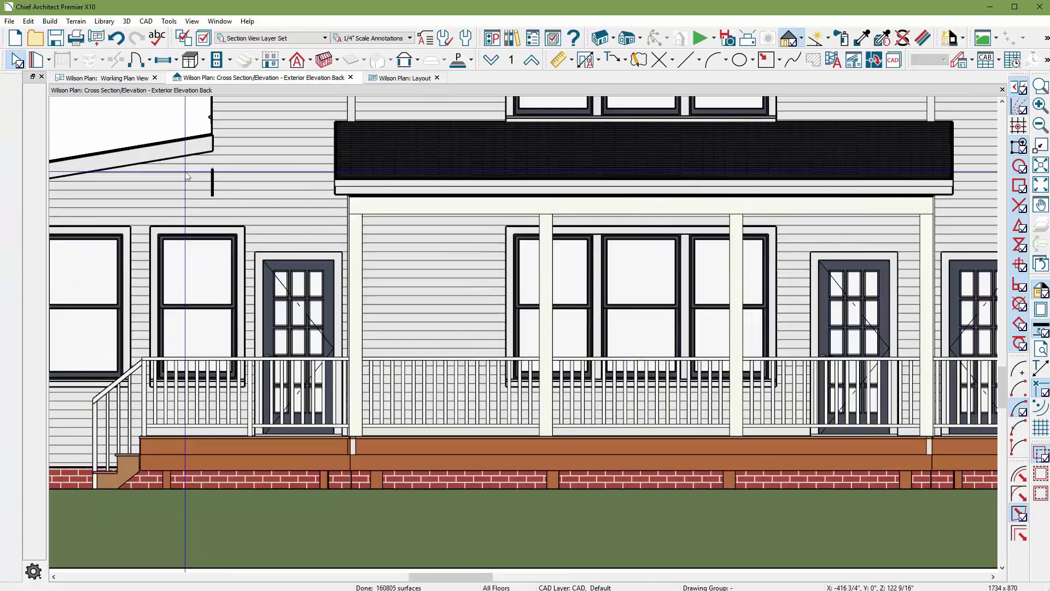
{"action": "scroll", "coordinate": [346, 184], "scroll_direction": "up", "scroll_amount": 2}
{"action": "left_click", "coordinate": [362, 179]}
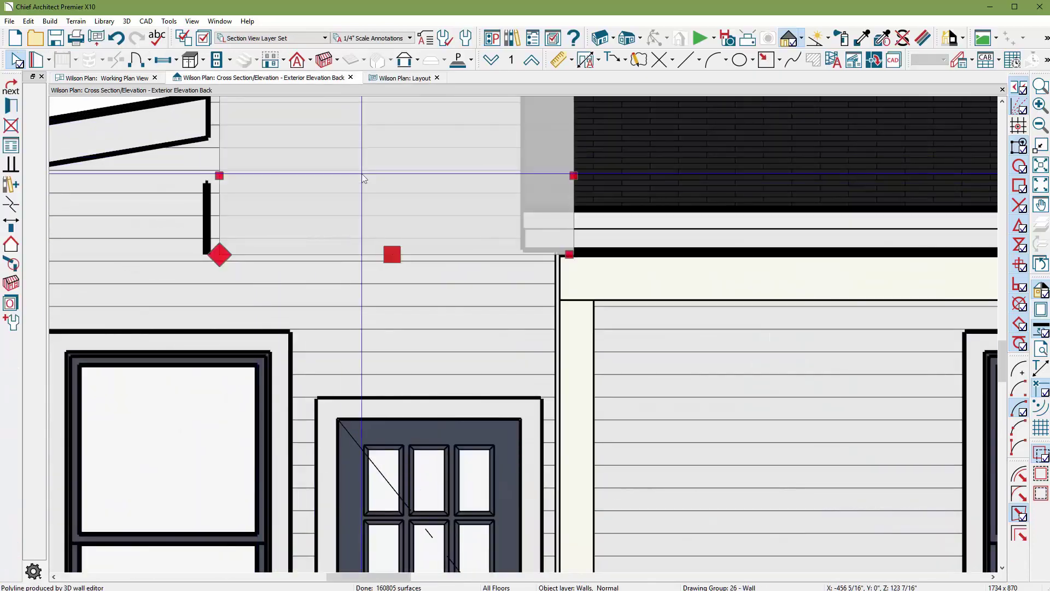
{"action": "left_click", "coordinate": [350, 298]}
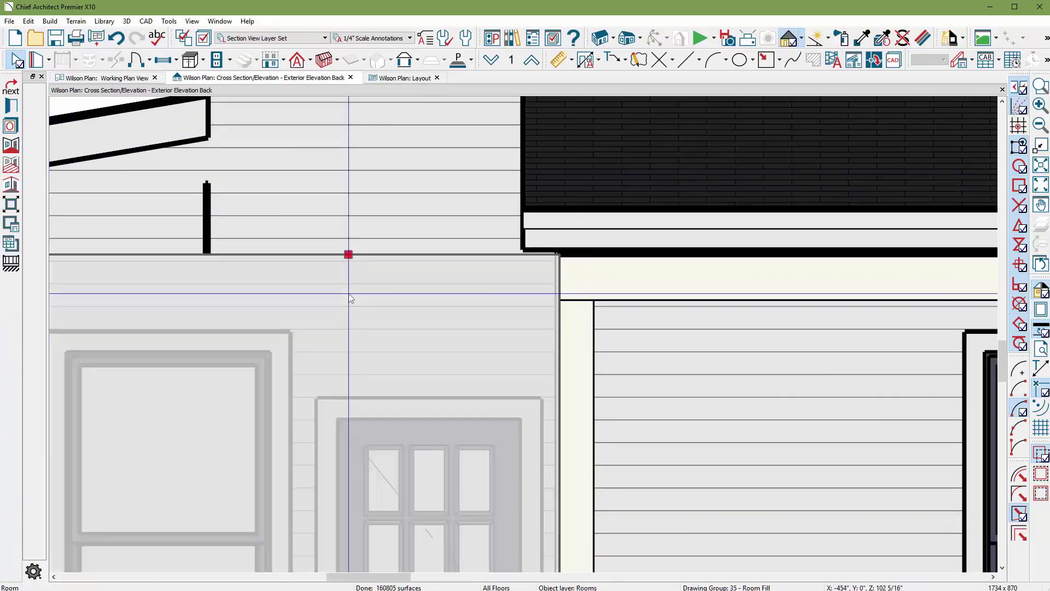
{"action": "key", "text": "Tab"}
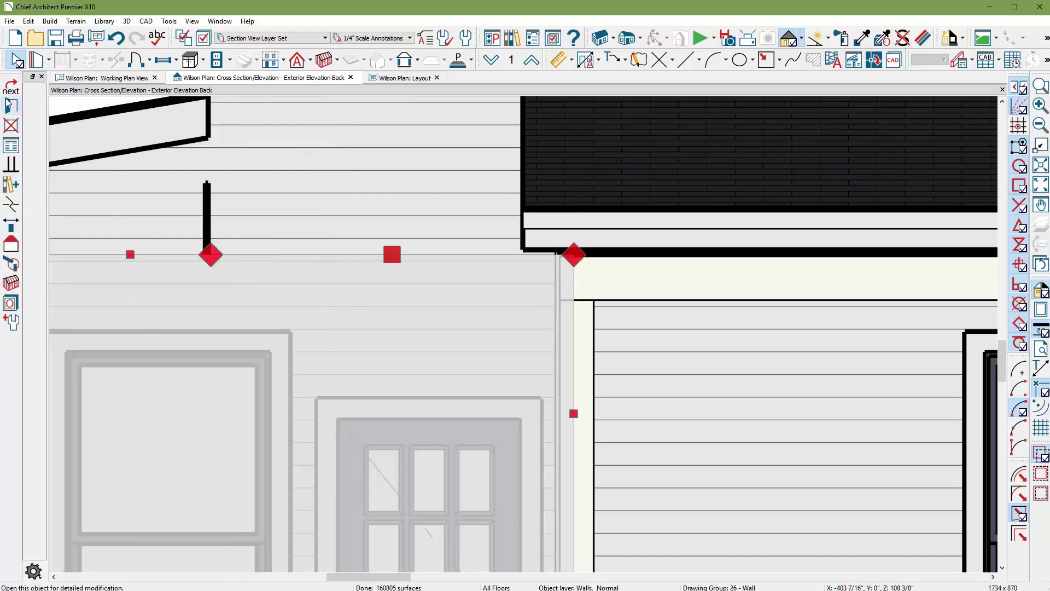
{"action": "key", "text": "ctrl+e"}
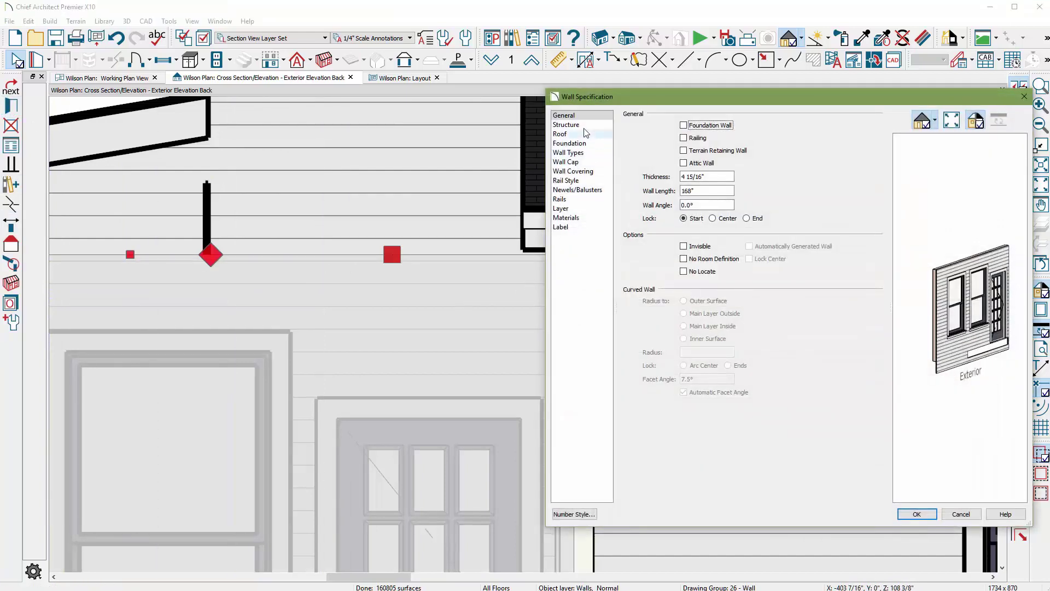
{"action": "left_click", "coordinate": [569, 125]}
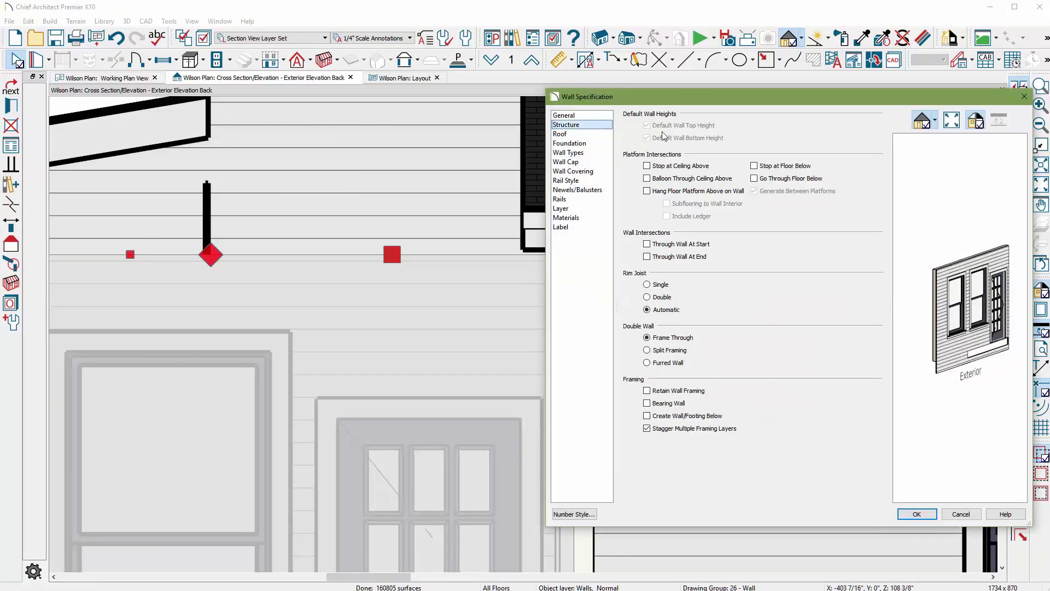
{"action": "left_click", "coordinate": [934, 517]}
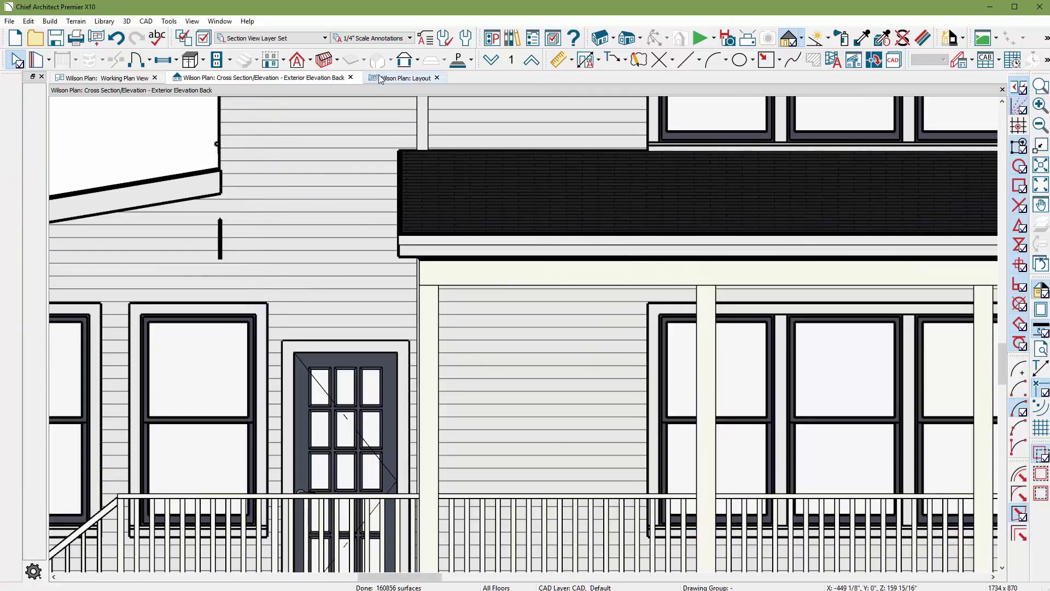
- Return to layout page 4 and zoom to the elevation below the small left roof
{"action": "left_click", "coordinate": [403, 78]}
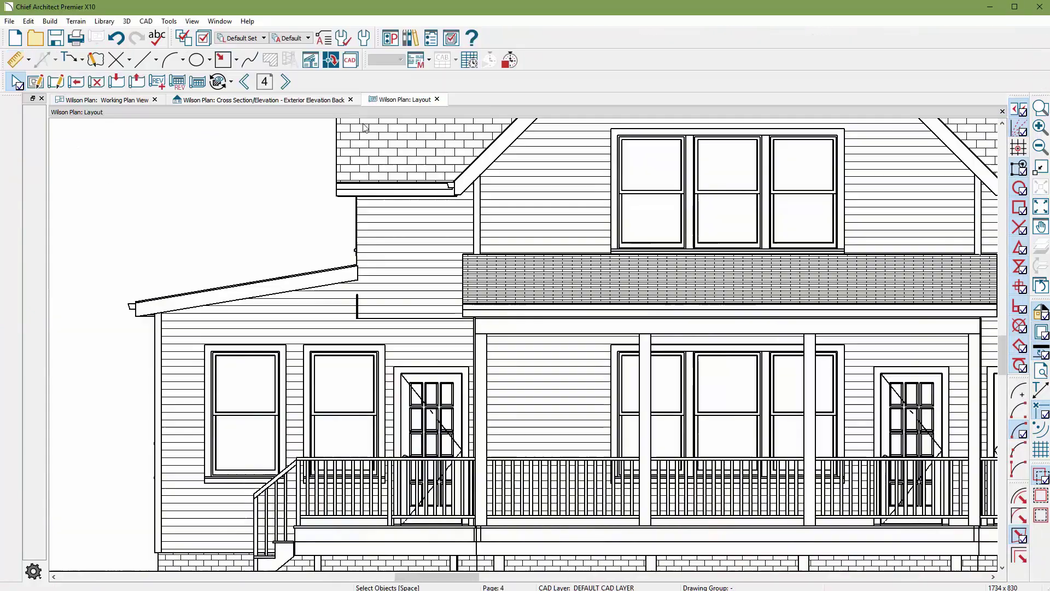
{"action": "scroll", "coordinate": [408, 289], "scroll_direction": "up", "scroll_amount": 3}
{"action": "scroll", "coordinate": [407, 289], "scroll_direction": "up", "scroll_amount": 4}
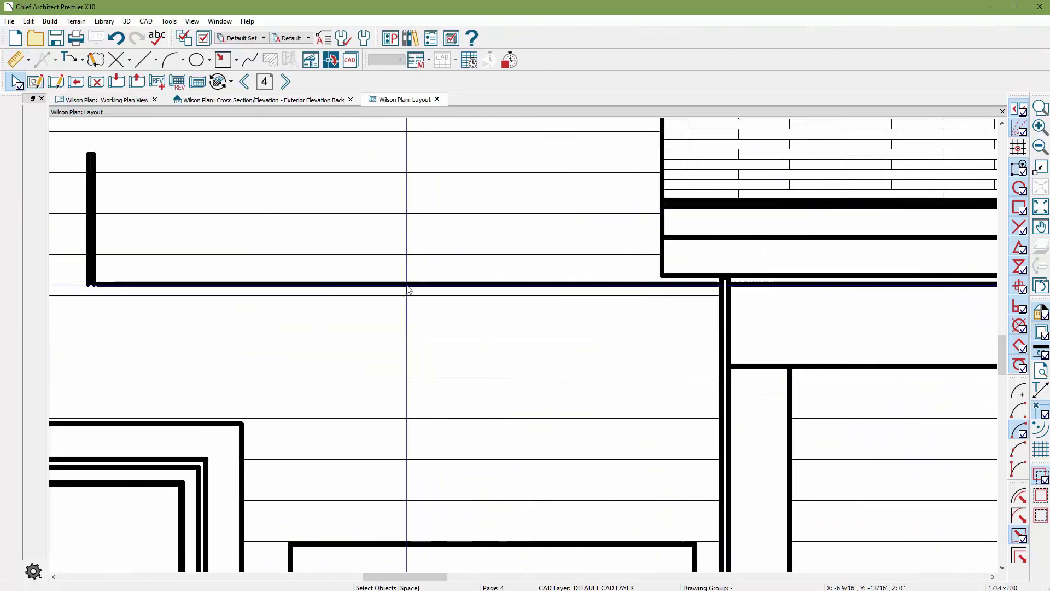
{"action": "scroll", "coordinate": [417, 328], "scroll_direction": "down", "scroll_amount": 3}
{"action": "scroll", "coordinate": [420, 332], "scroll_direction": "down", "scroll_amount": 2}
{"action": "scroll", "coordinate": [420, 332], "scroll_direction": "down", "scroll_amount": 3}
{"action": "scroll", "coordinate": [221, 151], "scroll_direction": "up", "scroll_amount": 2}
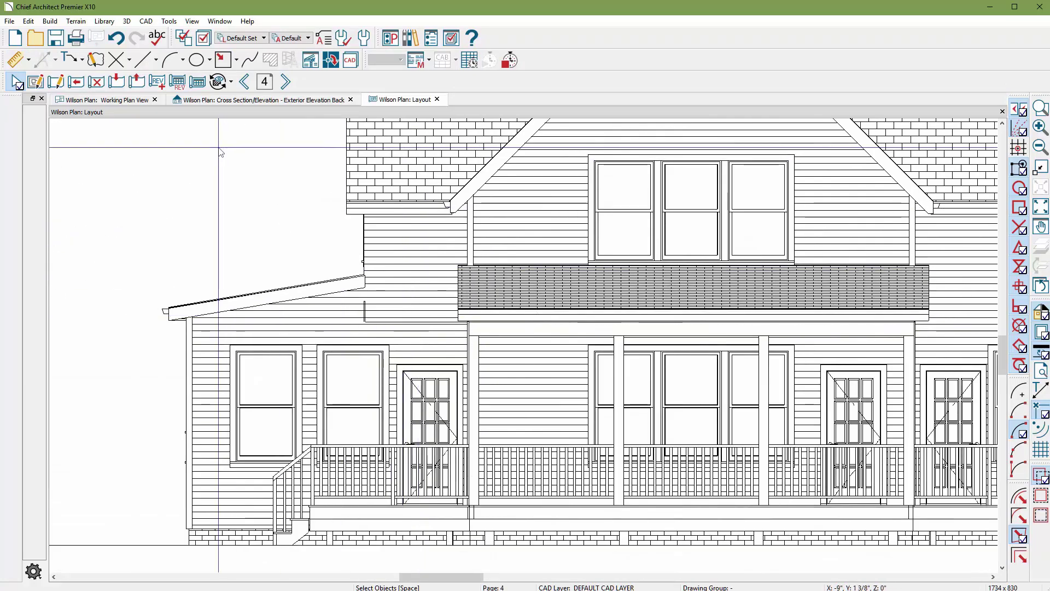
- Delete the stray horizontal and vertical lines using Edit Layout Lines
{"action": "left_click", "coordinate": [58, 85]}
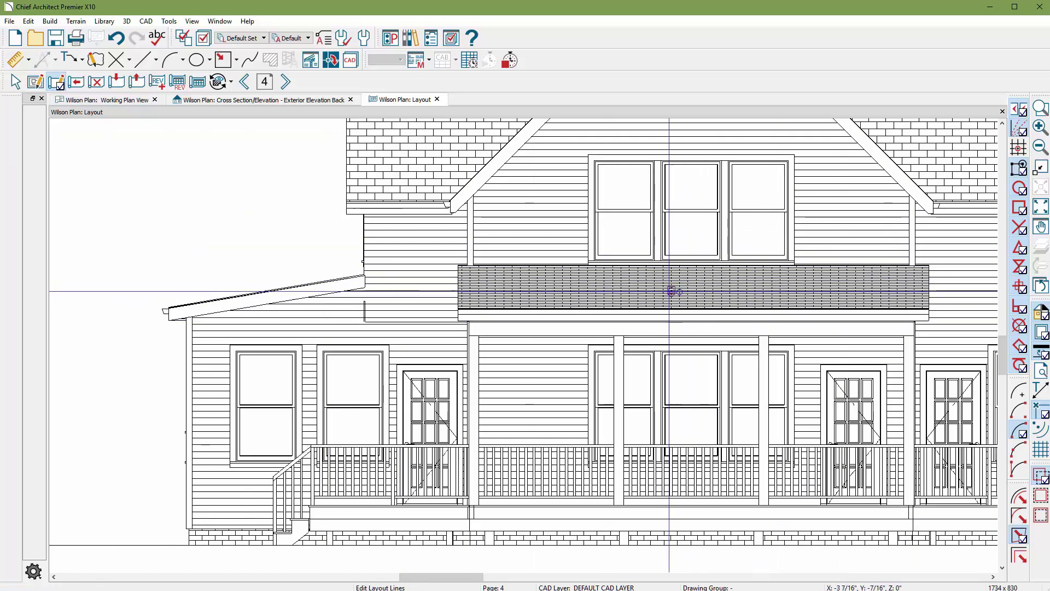
{"action": "scroll", "coordinate": [334, 285], "scroll_direction": "up", "scroll_amount": 3}
{"action": "scroll", "coordinate": [328, 281], "scroll_direction": "up", "scroll_amount": 4}
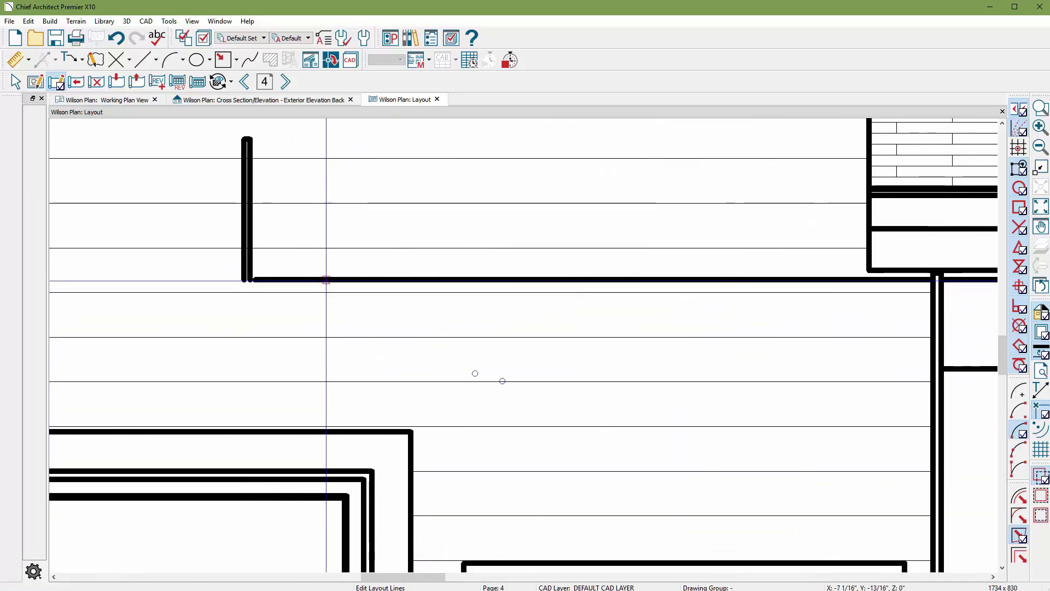
{"action": "left_click", "coordinate": [316, 279]}
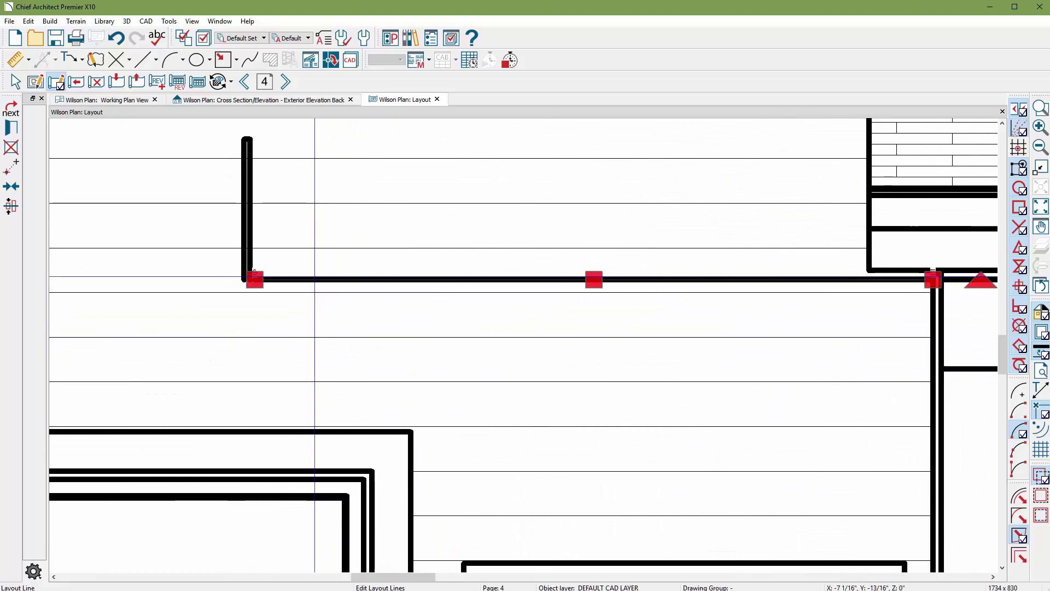
{"action": "key", "text": "Delete"}
{"action": "left_click", "coordinate": [247, 171]}
{"action": "key", "text": "Delete"}
{"action": "scroll", "coordinate": [342, 300], "scroll_direction": "down", "scroll_amount": 3}
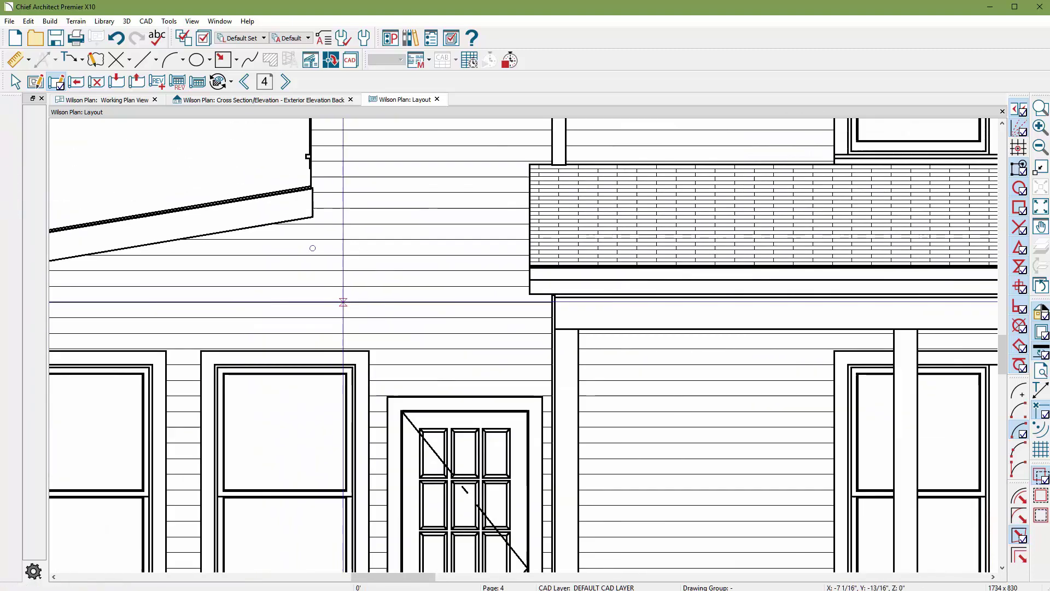
{"action": "scroll", "coordinate": [431, 302], "scroll_direction": "down", "scroll_amount": 3}
{"action": "scroll", "coordinate": [431, 302], "scroll_direction": "down", "scroll_amount": 1}
{"action": "scroll", "coordinate": [382, 300], "scroll_direction": "down", "scroll_amount": 1}
{"action": "scroll", "coordinate": [339, 298], "scroll_direction": "down", "scroll_amount": 2}
{"action": "scroll", "coordinate": [323, 298], "scroll_direction": "up", "scroll_amount": 2}
{"action": "scroll", "coordinate": [323, 279], "scroll_direction": "up", "scroll_amount": 2}
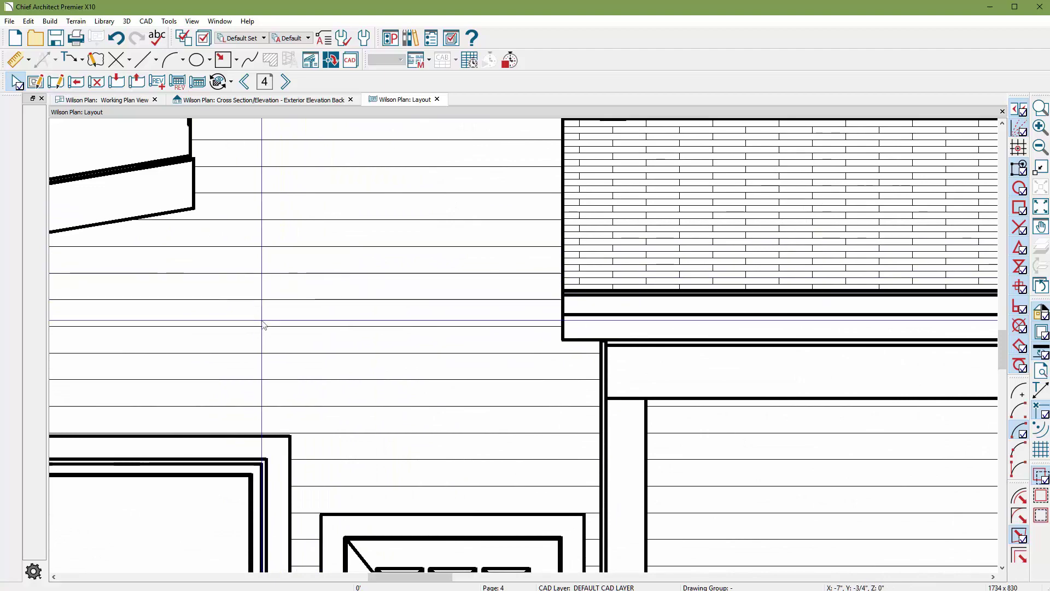
{"action": "scroll", "coordinate": [270, 311], "scroll_direction": "down", "scroll_amount": 1}
{"action": "scroll", "coordinate": [270, 311], "scroll_direction": "down", "scroll_amount": 4}
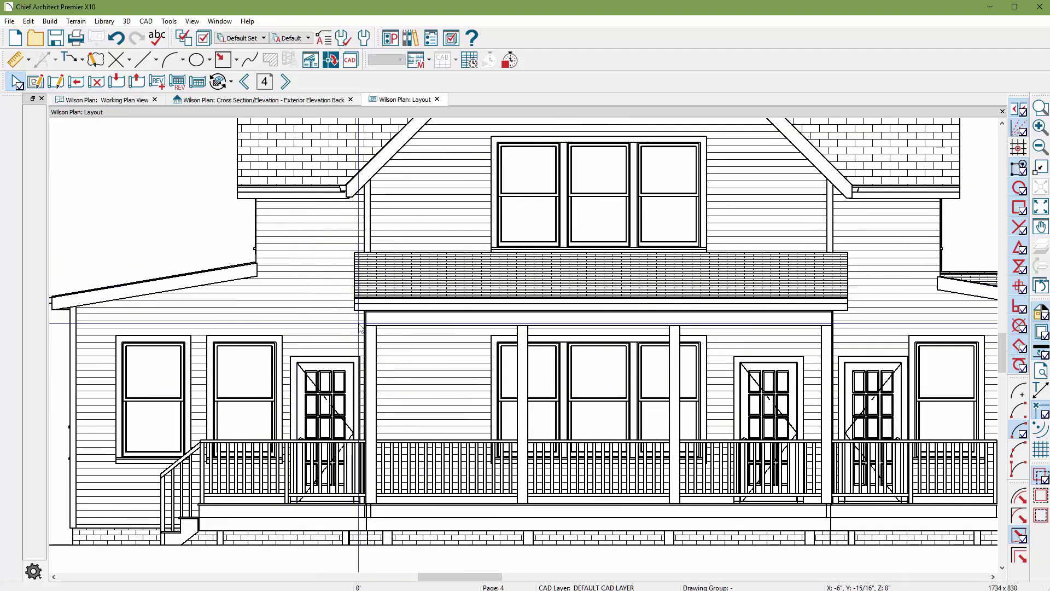
{"action": "scroll", "coordinate": [409, 283], "scroll_direction": "up", "scroll_amount": 3}
{"action": "scroll", "coordinate": [409, 283], "scroll_direction": "down", "scroll_amount": 3}
{"action": "scroll", "coordinate": [397, 369], "scroll_direction": "up", "scroll_amount": 2}
{"action": "scroll", "coordinate": [397, 368], "scroll_direction": "up", "scroll_amount": 2}
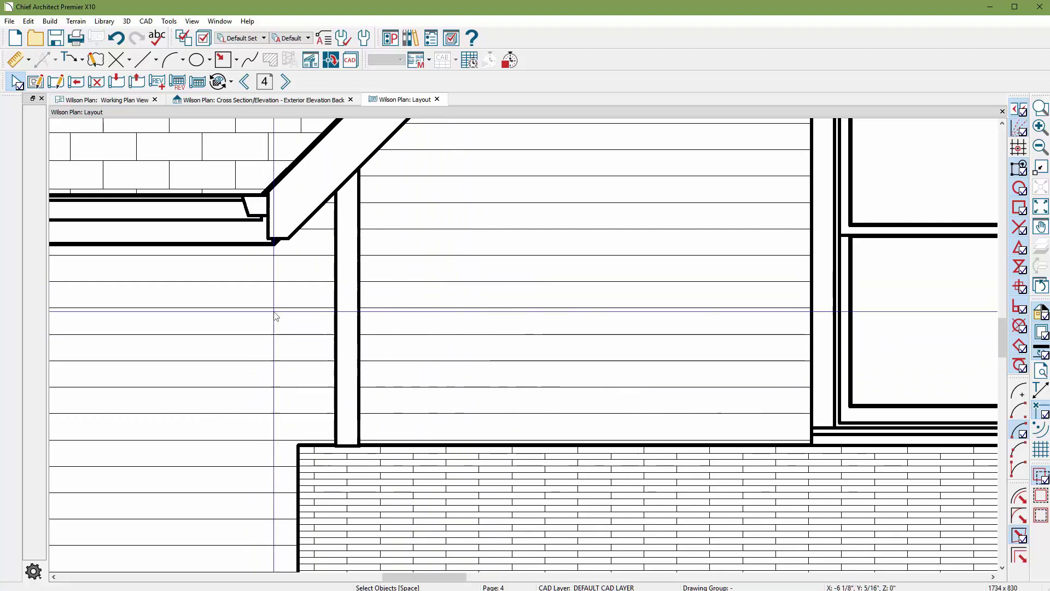
{"action": "scroll", "coordinate": [265, 337], "scroll_direction": "down", "scroll_amount": 3}
{"action": "scroll", "coordinate": [395, 316], "scroll_direction": "down", "scroll_amount": 2}
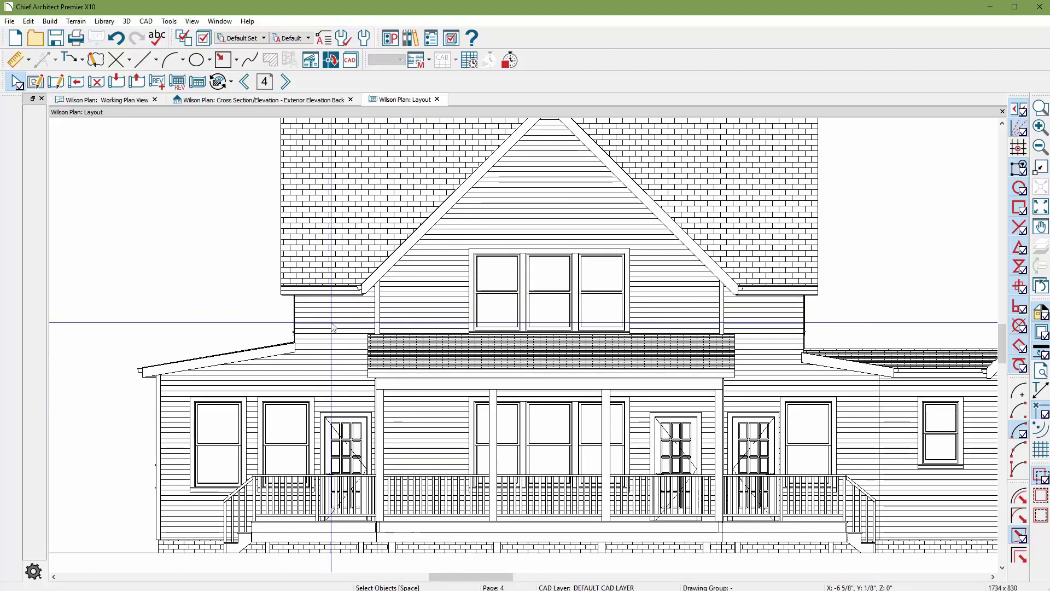
{"action": "scroll", "coordinate": [333, 327], "scroll_direction": "down", "scroll_amount": 2}
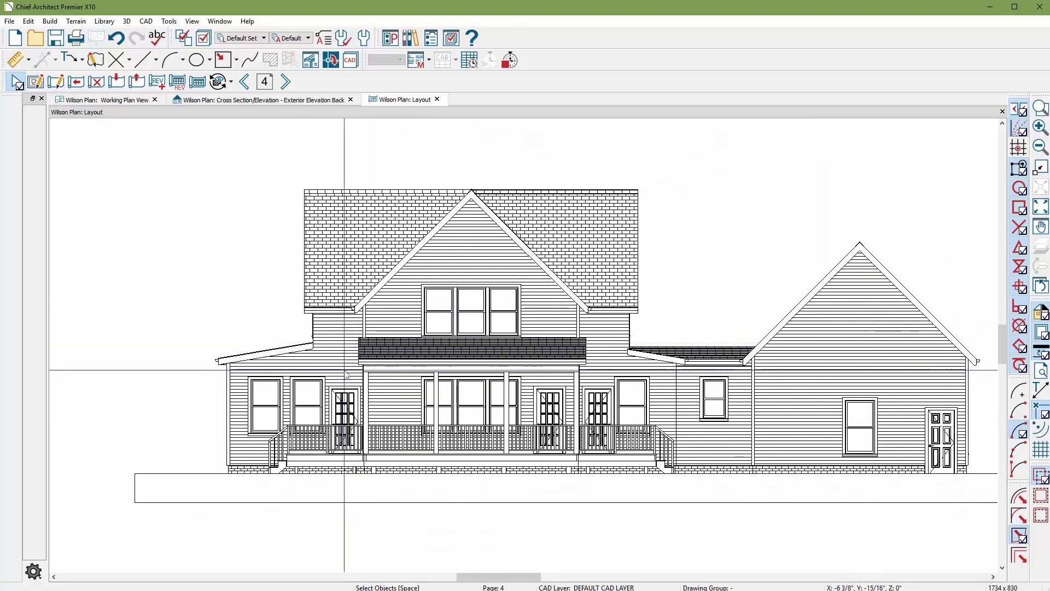
{"action": "scroll", "coordinate": [347, 374], "scroll_direction": "up", "scroll_amount": 2}
{"action": "scroll", "coordinate": [346, 374], "scroll_direction": "up", "scroll_amount": 1}
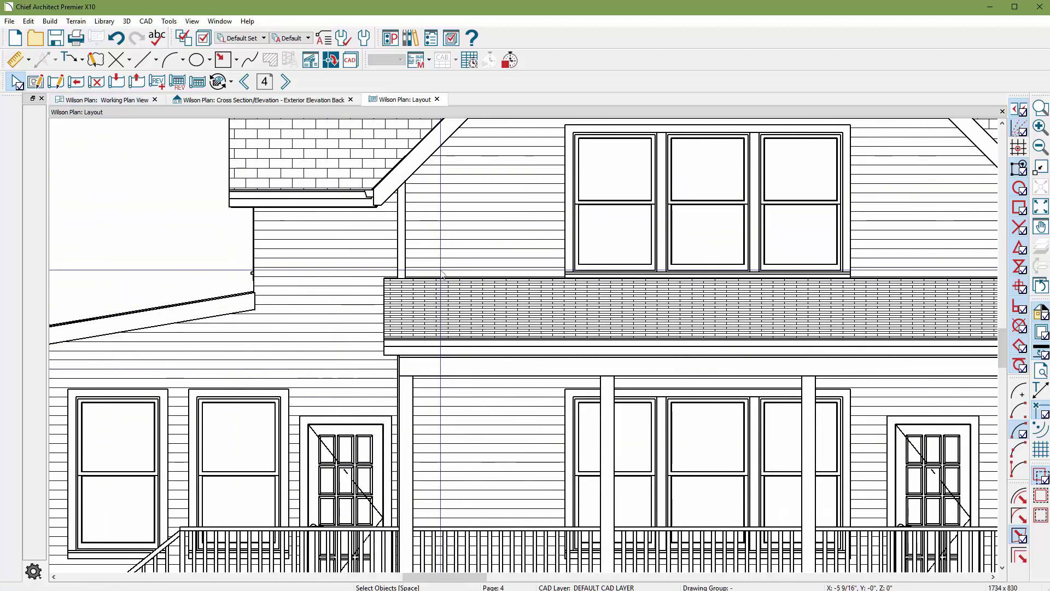
{"action": "scroll", "coordinate": [443, 301], "scroll_direction": "down", "scroll_amount": 1}
{"action": "scroll", "coordinate": [430, 339], "scroll_direction": "down", "scroll_amount": 1}
{"action": "scroll", "coordinate": [415, 383], "scroll_direction": "down", "scroll_amount": 1}
{"action": "scroll", "coordinate": [403, 416], "scroll_direction": "down", "scroll_amount": 1}
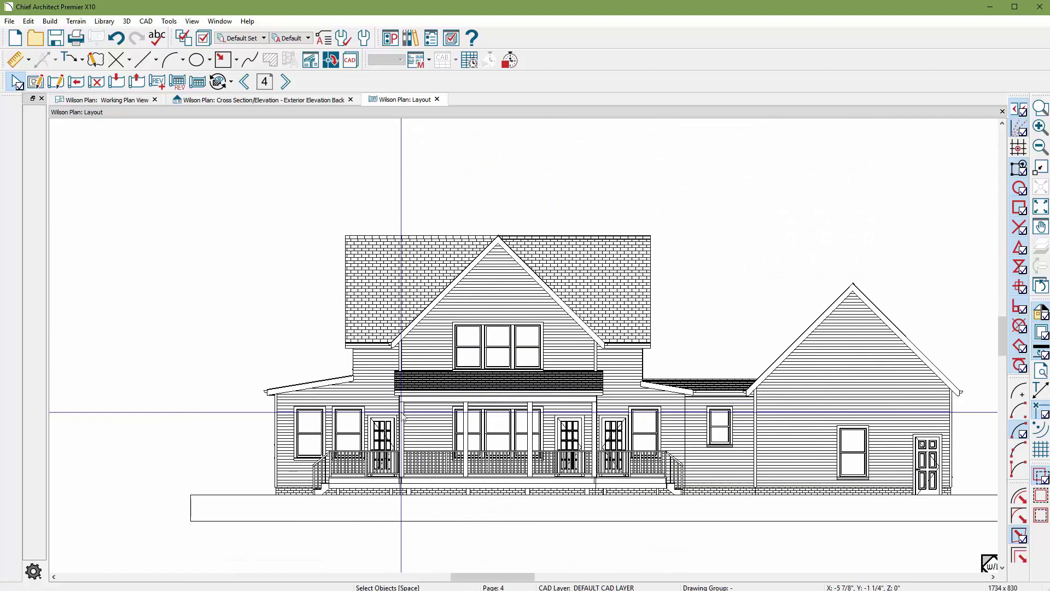
- Save and close the Wilson layout, then close the back elevation tab
{"action": "scroll", "coordinate": [464, 423], "scroll_direction": "up", "scroll_amount": 1}
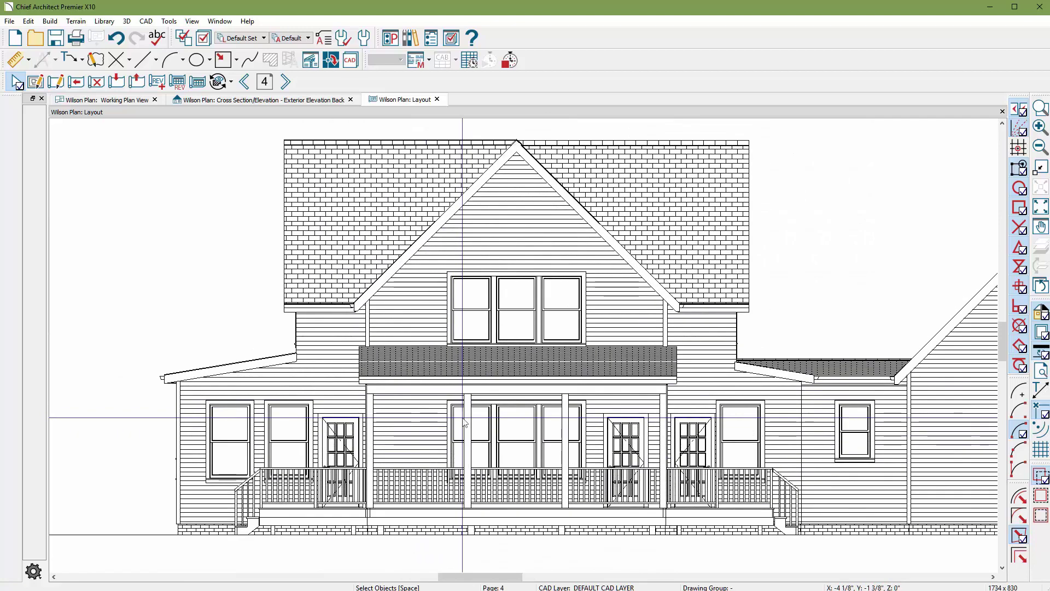
{"action": "left_click", "coordinate": [437, 100]}
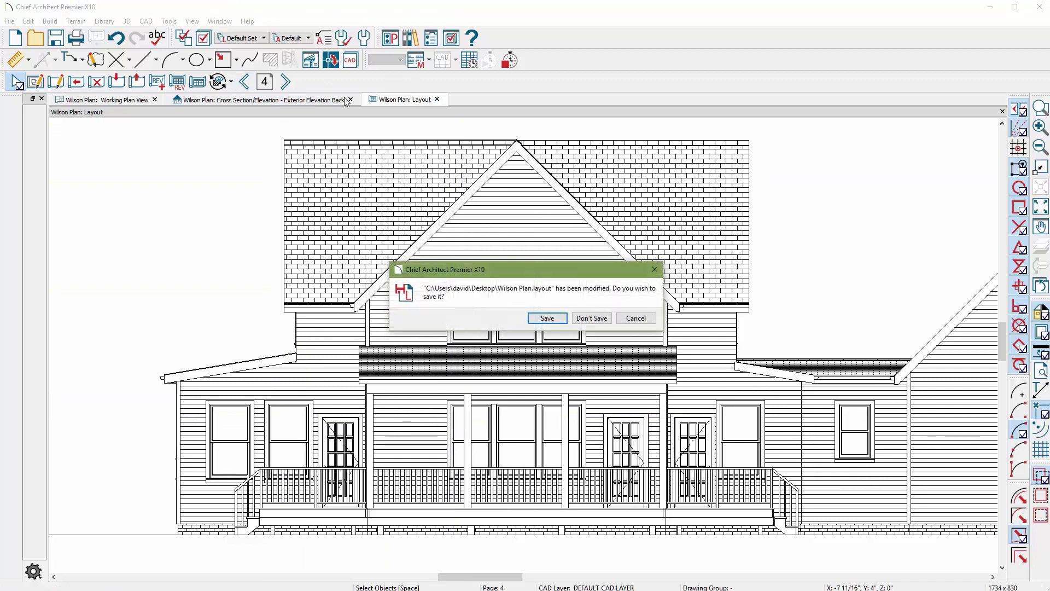
{"action": "left_click", "coordinate": [555, 319]}
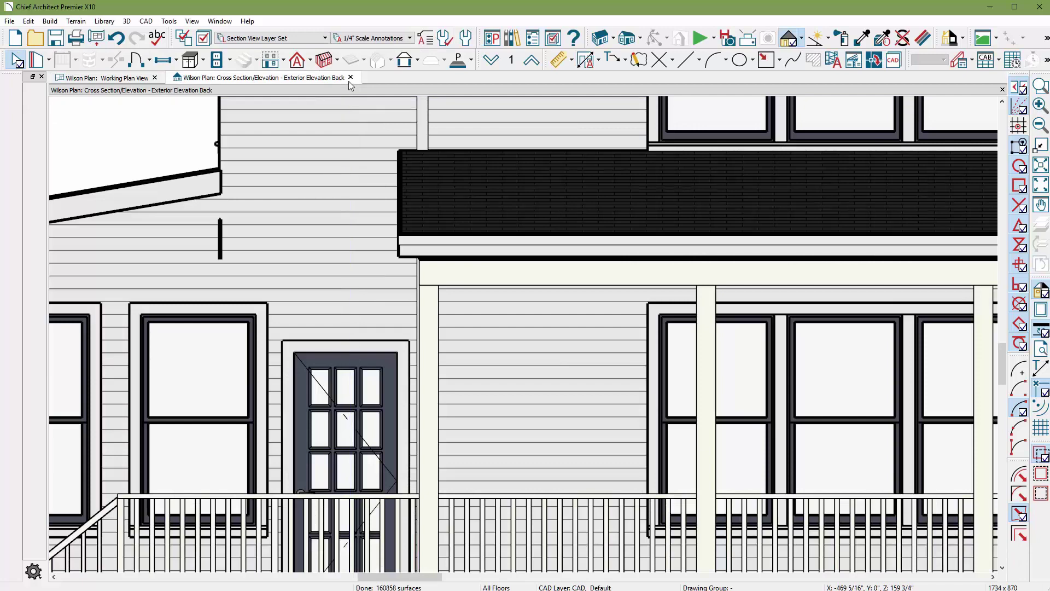
{"action": "left_click", "coordinate": [351, 78]}
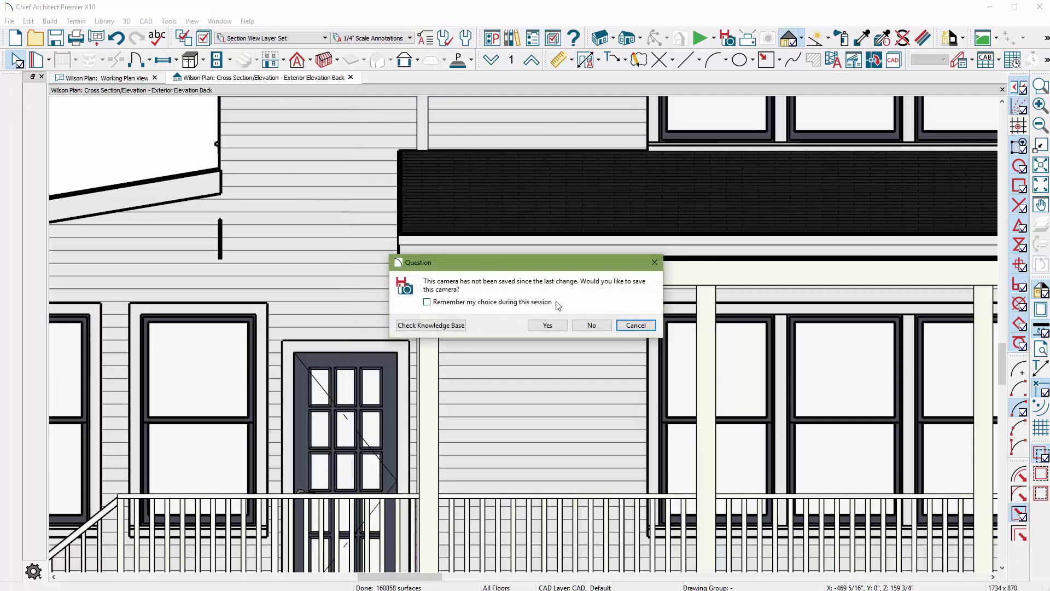
{"action": "left_click", "coordinate": [591, 326]}
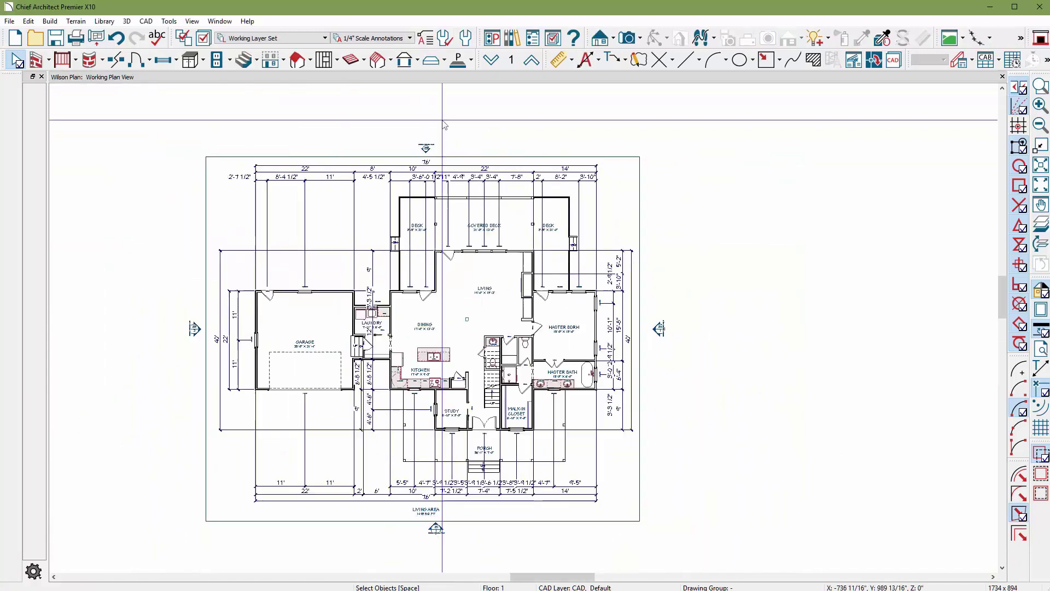
- Create a Perspective Full Overview and orbit toward the porch roof
{"action": "left_click", "coordinate": [639, 38]}
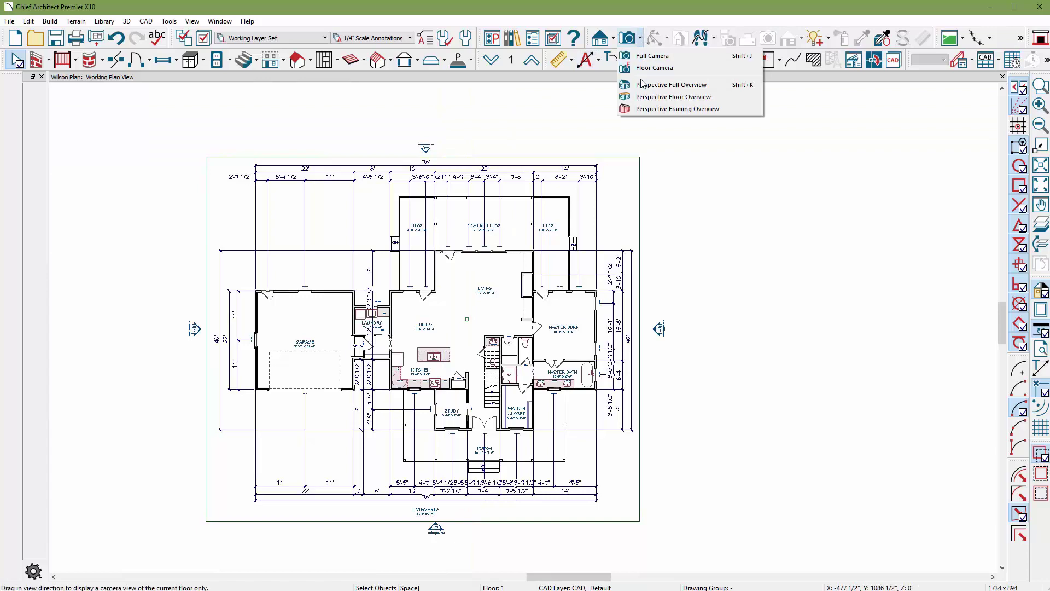
{"action": "left_click", "coordinate": [630, 115]}
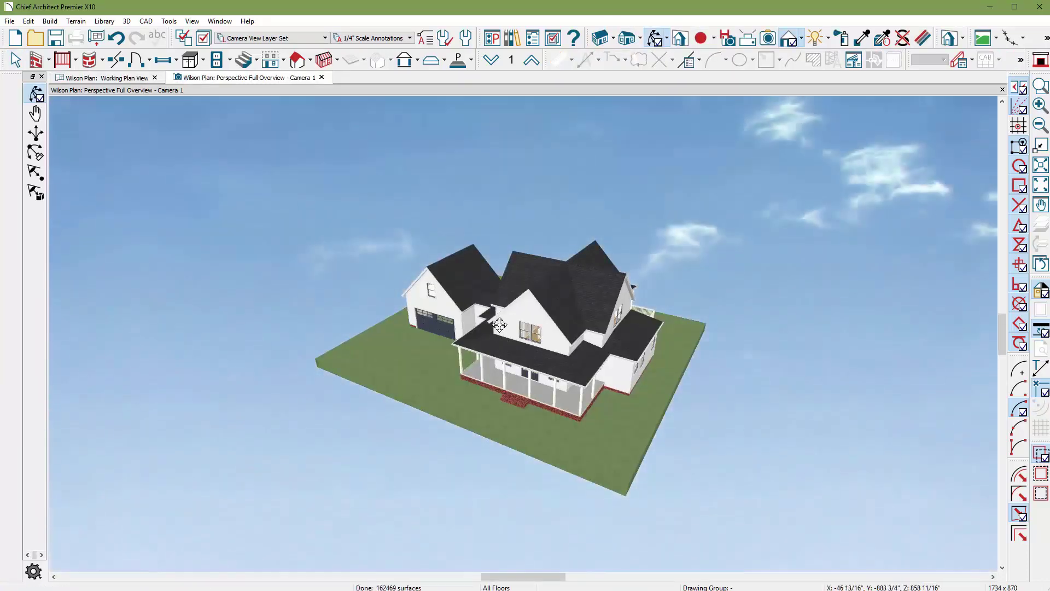
{"action": "scroll", "coordinate": [458, 335], "scroll_direction": "up", "scroll_amount": 2}
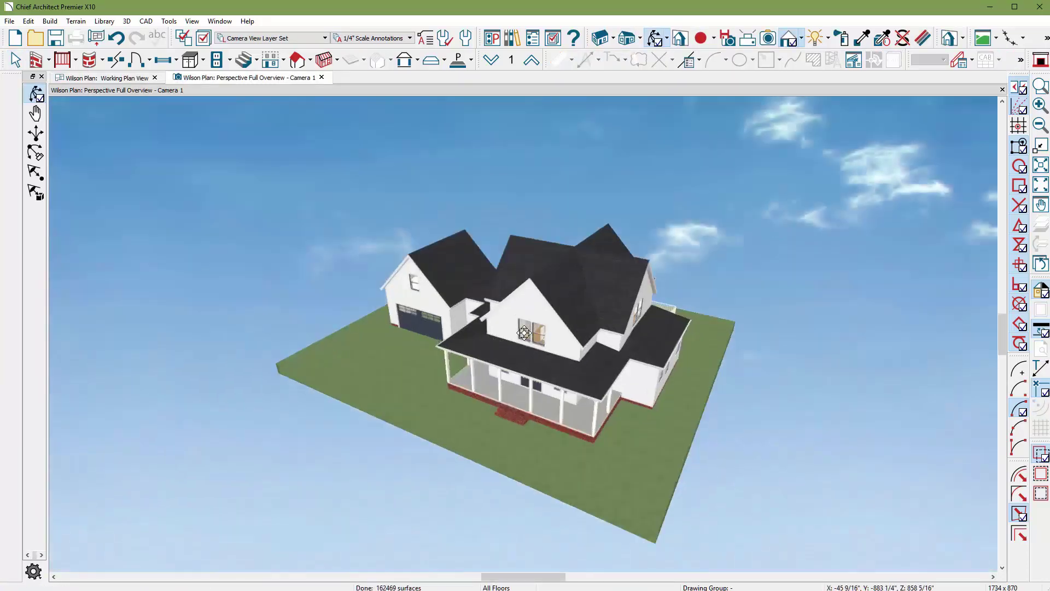
{"action": "scroll", "coordinate": [458, 335], "scroll_direction": "up", "scroll_amount": 5}
{"action": "scroll", "coordinate": [459, 336], "scroll_direction": "down", "scroll_amount": 5}
{"action": "left_click_drag", "start_coordinate": [459, 336], "coordinate": [605, 321]}
{"action": "scroll", "coordinate": [597, 317], "scroll_direction": "up", "scroll_amount": 2}
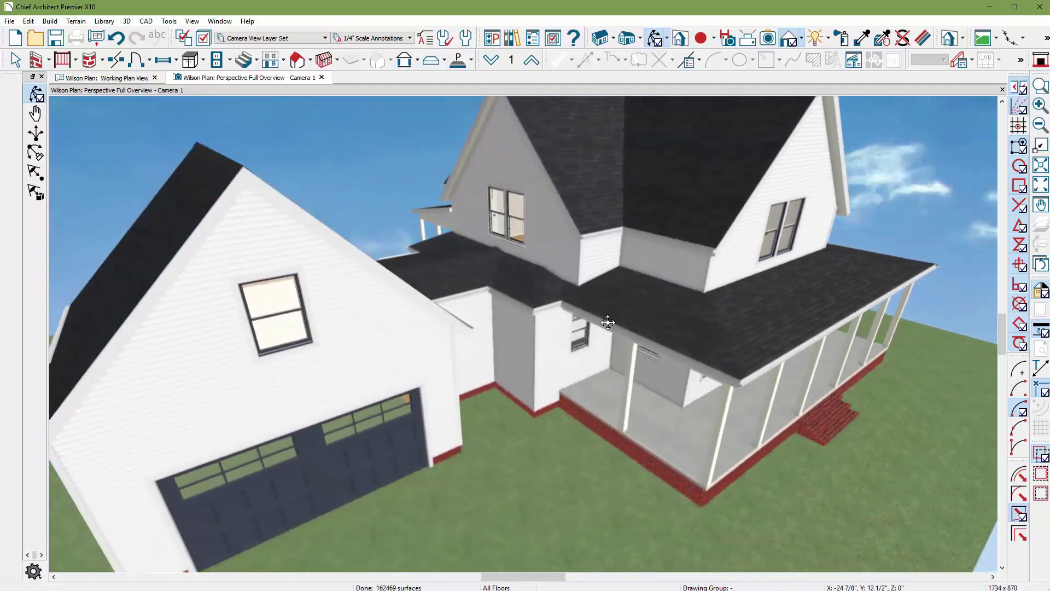
{"action": "scroll", "coordinate": [590, 319], "scroll_direction": "up", "scroll_amount": 2}
- Turn on Sun Follows Camera in Adjust Sunlight, then orbit to the porch roof junction
{"action": "left_click", "coordinate": [126, 21]}
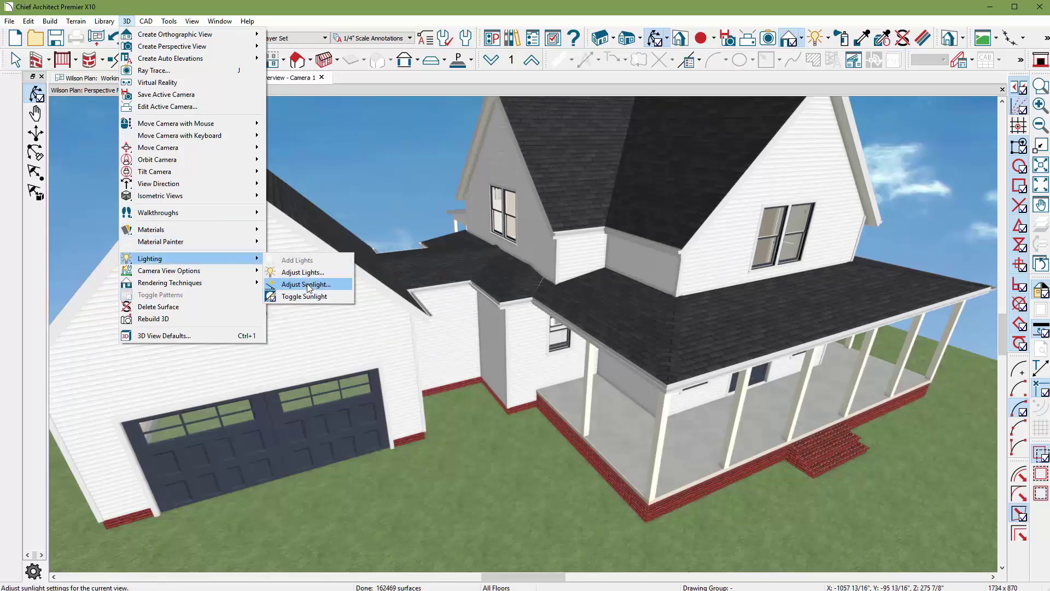
{"action": "mouse_move", "coordinate": [188, 258]}
{"action": "left_click", "coordinate": [311, 284]}
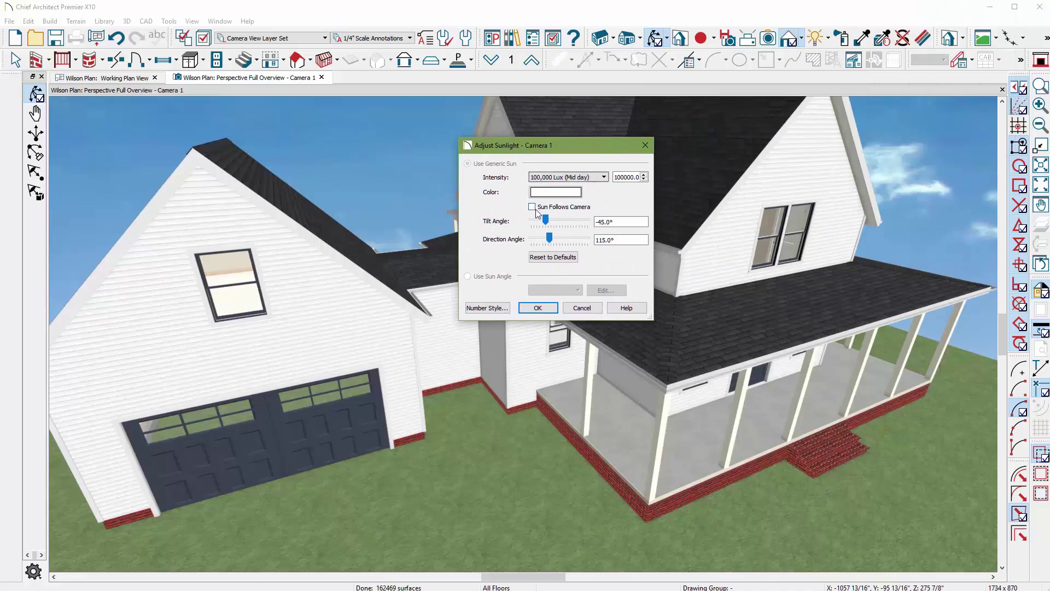
{"action": "left_click", "coordinate": [532, 207]}
{"action": "left_click", "coordinate": [537, 307]}
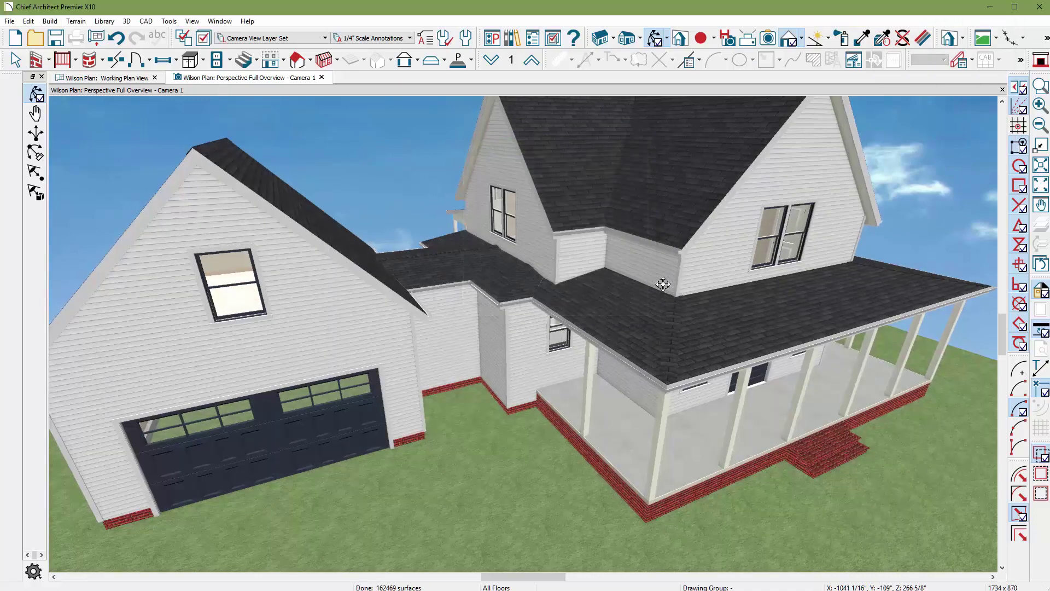
{"action": "mouse_move", "coordinate": [830, 257]}
{"action": "left_mouse_down"}
{"action": "mouse_move", "coordinate": [522, 234]}
{"action": "mouse_move", "coordinate": [839, 236]}
{"action": "mouse_move", "coordinate": [845, 251]}
{"action": "left_mouse_up"}
- Pull the lower porch roof plane's edge back so it stops at the wall corner
{"action": "mouse_move", "coordinate": [643, 239]}
{"action": "left_mouse_down"}
{"action": "mouse_move", "coordinate": [656, 272]}
{"action": "mouse_move", "coordinate": [642, 324]}
{"action": "left_mouse_up"}
{"action": "key", "text": "space"}
{"action": "left_click", "coordinate": [635, 330]}
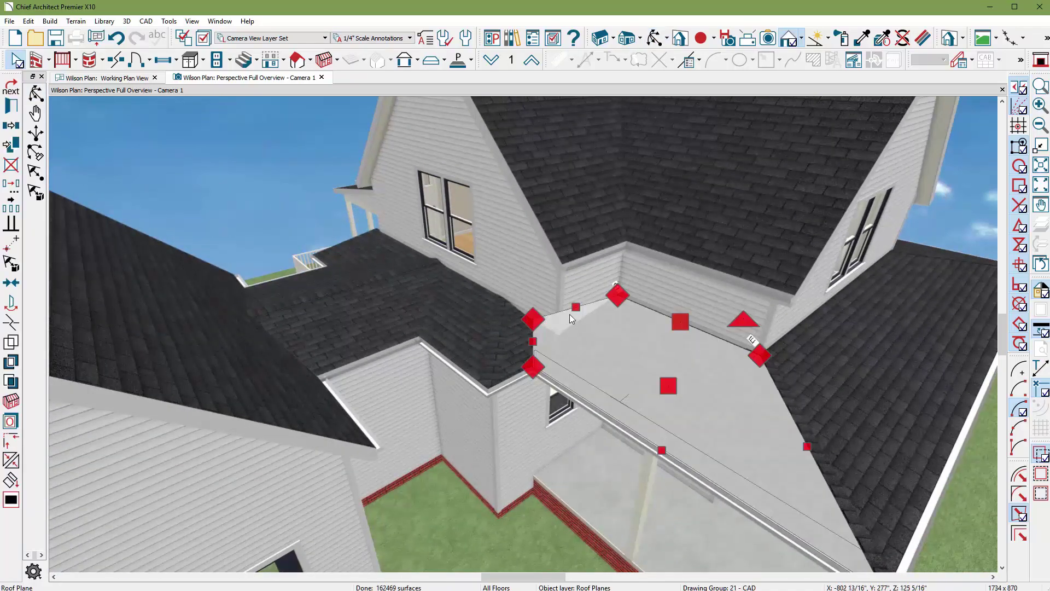
{"action": "scroll", "coordinate": [570, 314], "scroll_direction": "up", "scroll_amount": 3}
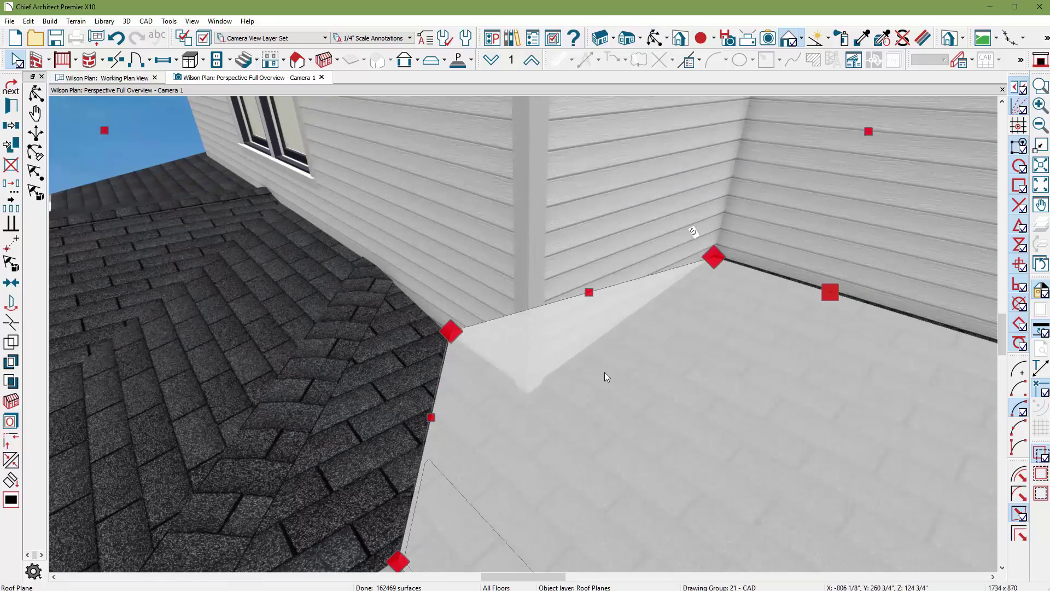
{"action": "left_click", "coordinate": [633, 335]}
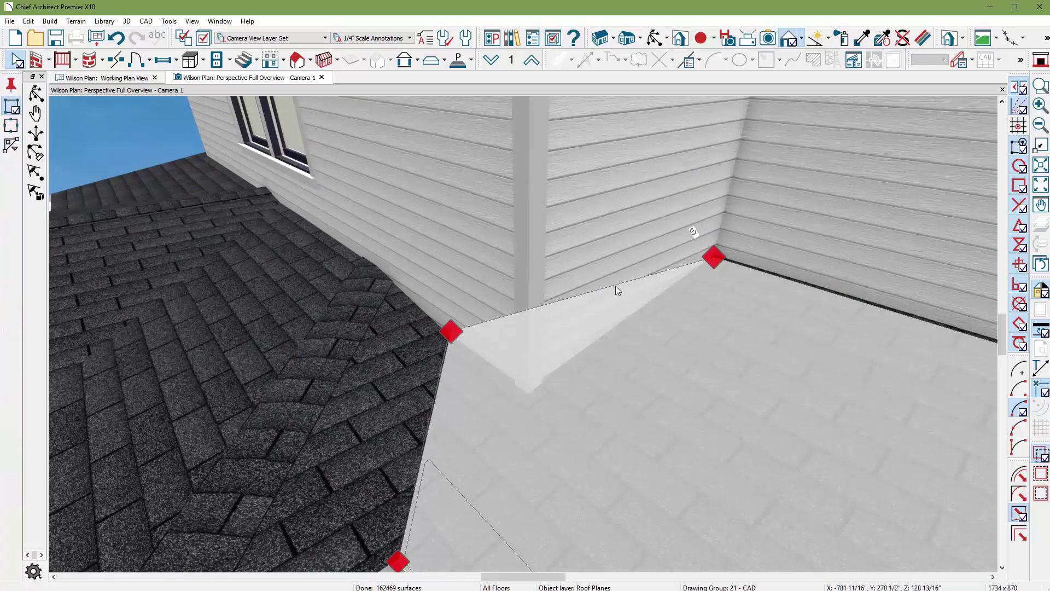
{"action": "key", "text": "Escape"}
{"action": "left_click", "coordinate": [628, 372]}
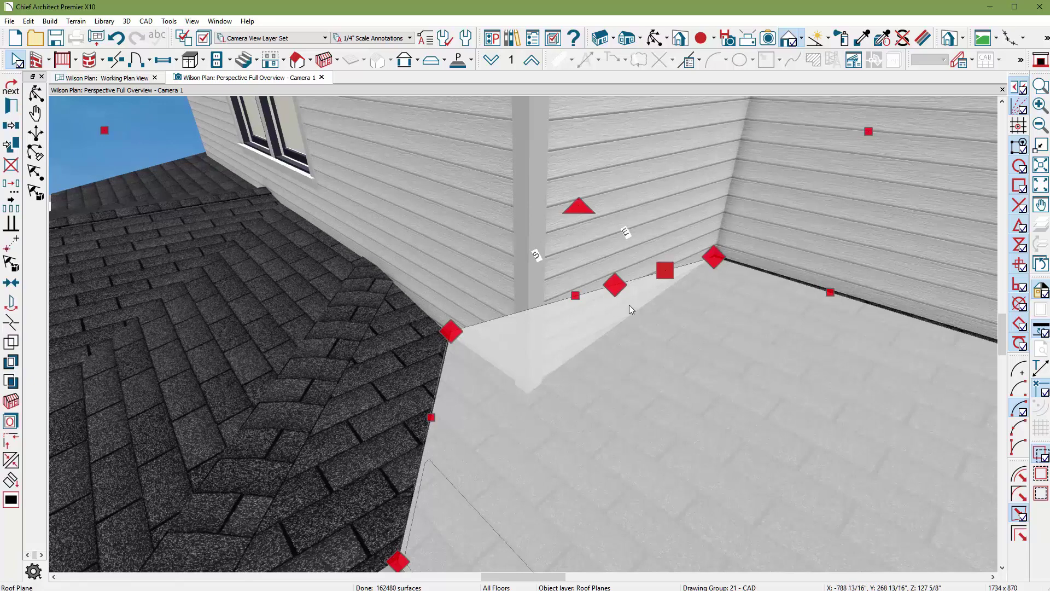
{"action": "left_click_drag", "start_coordinate": [618, 284], "coordinate": [520, 391]}
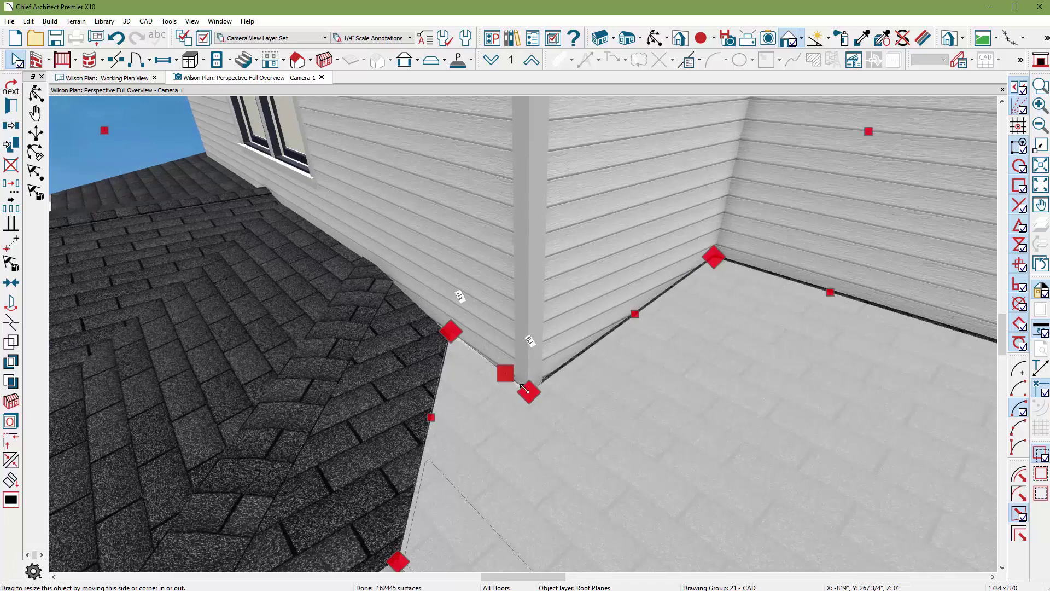
- Select the narrow roof plane beside the wall and view it from another angle
{"action": "left_click", "coordinate": [412, 312]}
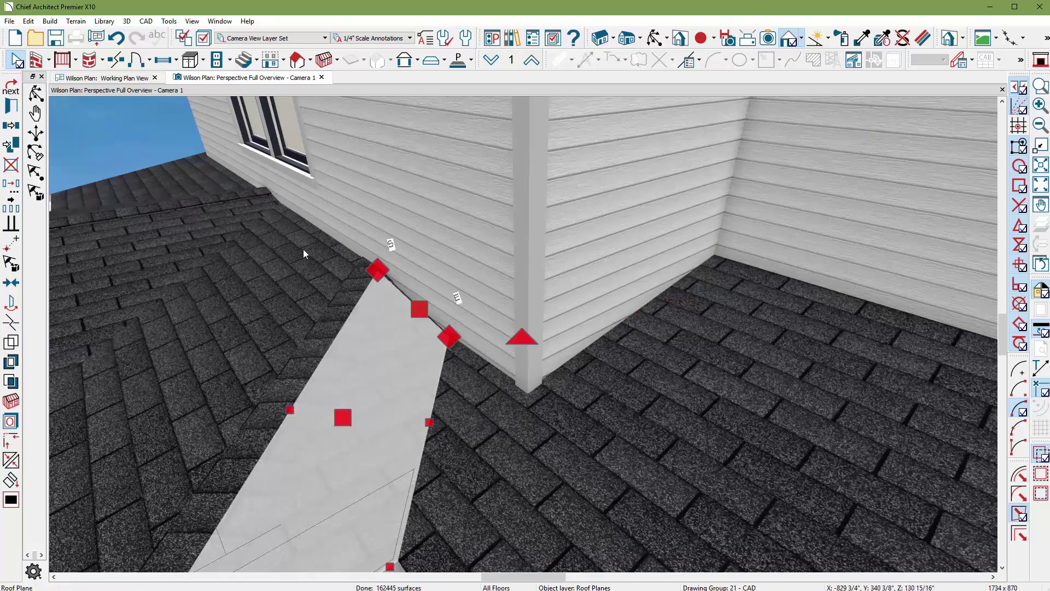
{"action": "middle_click_drag", "start_coordinate": [293, 250], "coordinate": [285, 244]}
{"action": "mouse_move", "coordinate": [536, 493]}
{"action": "middle_mouse_down"}
{"action": "mouse_move", "coordinate": [382, 369]}
{"action": "mouse_move", "coordinate": [421, 376]}
{"action": "middle_mouse_up"}
- Drag the thin sliver roof plane's edge back to the wall line by the window
{"action": "scroll", "coordinate": [446, 394], "scroll_direction": "up", "scroll_amount": 1}
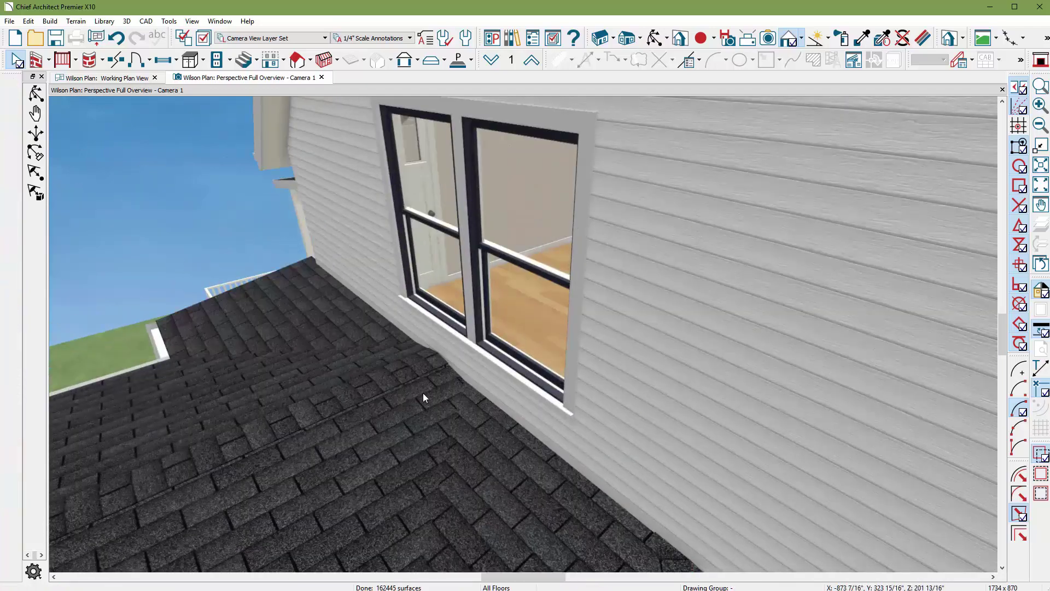
{"action": "scroll", "coordinate": [471, 356], "scroll_direction": "up", "scroll_amount": 3}
{"action": "scroll", "coordinate": [471, 356], "scroll_direction": "down", "scroll_amount": 1}
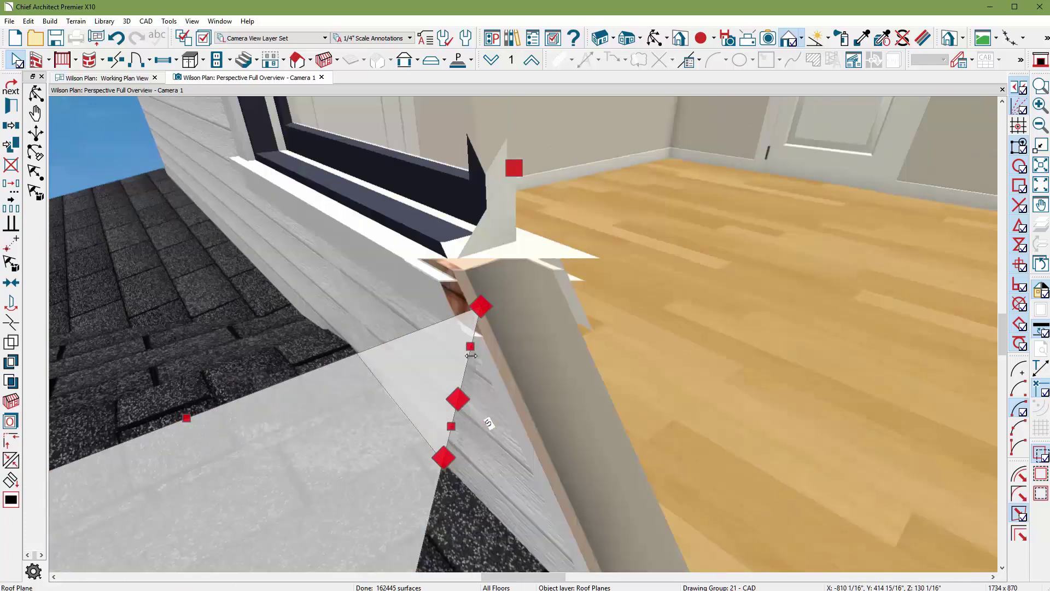
{"action": "scroll", "coordinate": [471, 356], "scroll_direction": "down", "scroll_amount": 2}
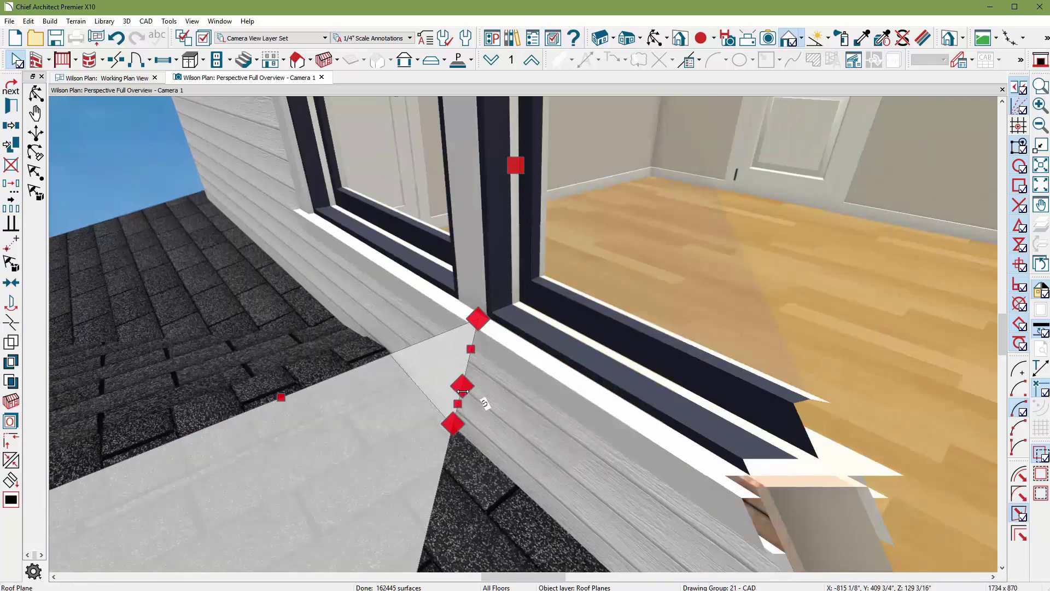
{"action": "left_click_drag", "start_coordinate": [462, 389], "coordinate": [392, 358]}
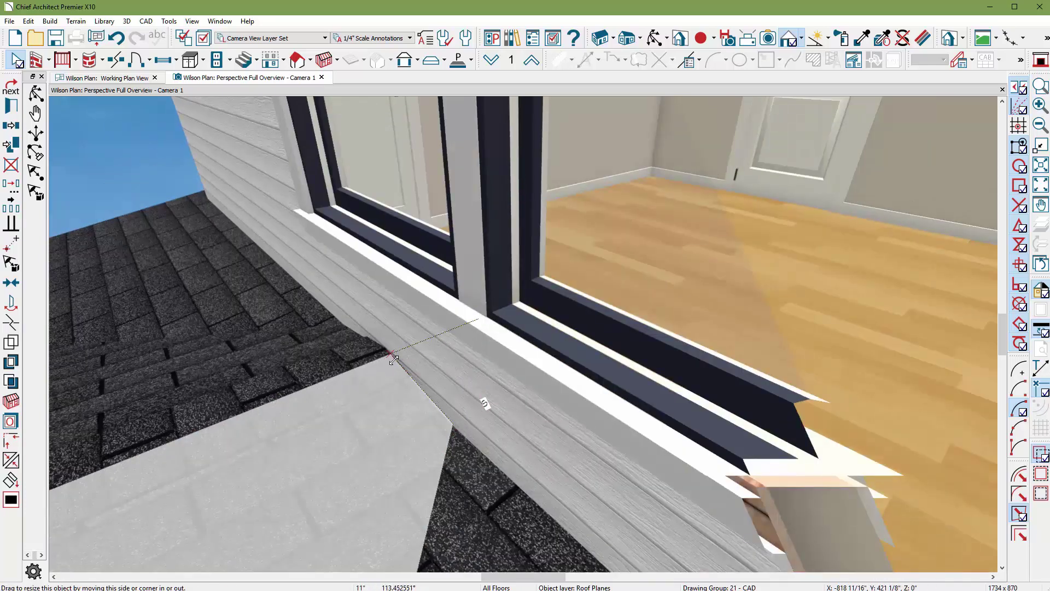
{"action": "left_click", "coordinate": [327, 348]}
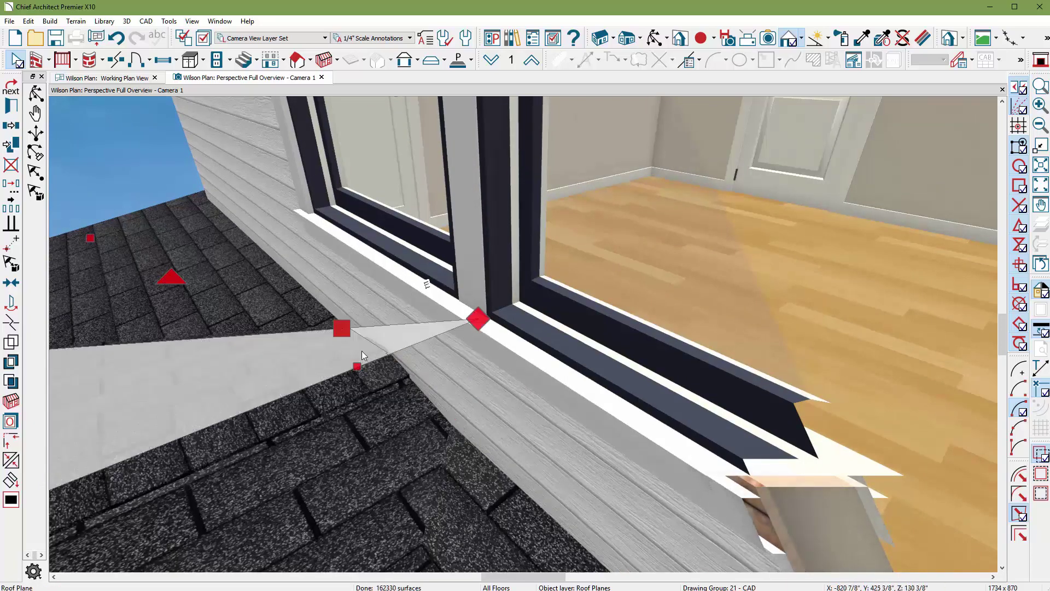
{"action": "left_click", "coordinate": [352, 339]}
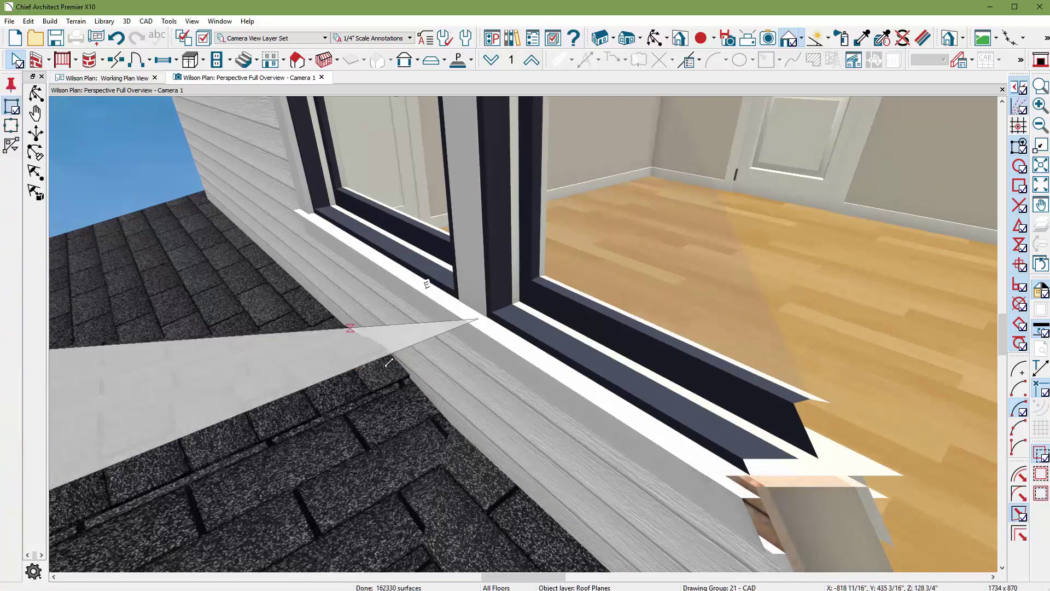
{"action": "left_click_drag", "start_coordinate": [487, 326], "coordinate": [482, 322]}
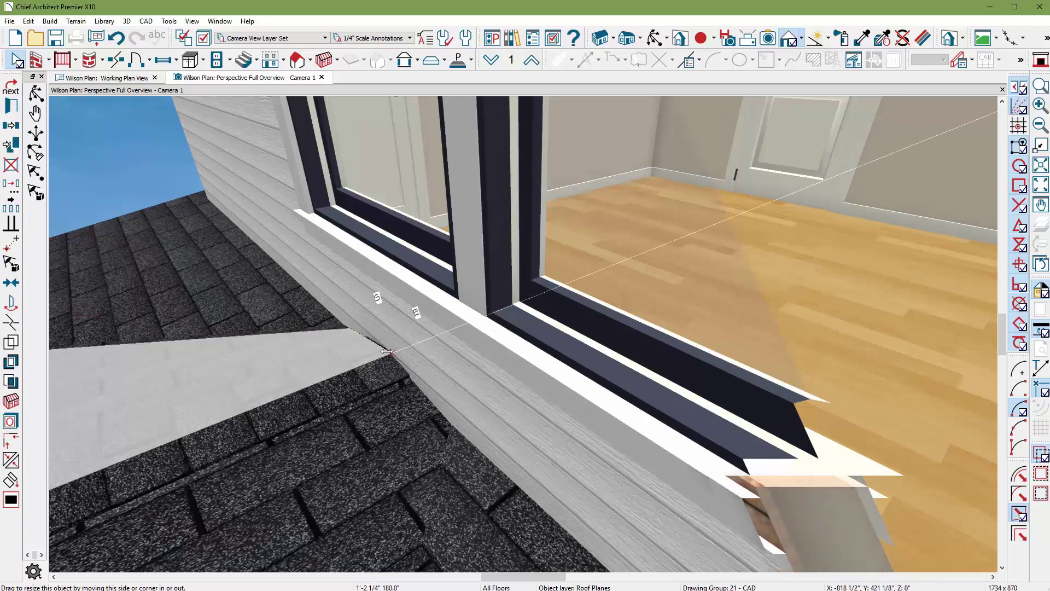
{"action": "left_click_drag", "start_coordinate": [387, 352], "coordinate": [384, 351]}
- Orbit the 3D camera out to an exterior overview of the roof
{"action": "left_click", "coordinate": [654, 38]}
{"action": "mouse_move", "coordinate": [546, 218]}
{"action": "left_mouse_down"}
{"action": "mouse_move", "coordinate": [498, 270]}
{"action": "mouse_move", "coordinate": [457, 262]}
{"action": "left_mouse_up"}
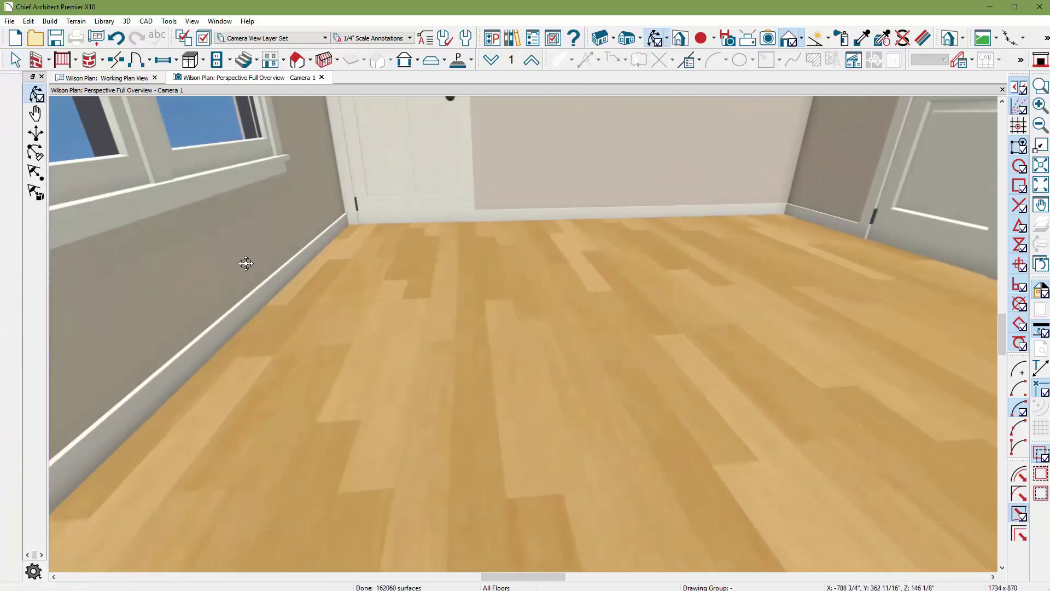
{"action": "mouse_move", "coordinate": [247, 264]}
{"action": "left_mouse_down"}
{"action": "mouse_move", "coordinate": [347, 272]}
{"action": "mouse_move", "coordinate": [431, 344]}
{"action": "mouse_move", "coordinate": [454, 318]}
{"action": "mouse_move", "coordinate": [394, 307]}
{"action": "mouse_move", "coordinate": [537, 286]}
{"action": "mouse_move", "coordinate": [190, 281]}
{"action": "mouse_move", "coordinate": [417, 328]}
{"action": "mouse_move", "coordinate": [396, 315]}
{"action": "mouse_move", "coordinate": [347, 330]}
{"action": "mouse_move", "coordinate": [605, 347]}
{"action": "left_mouse_up"}
- Snap the porch roof plane's top corner to the inside wall corner
{"action": "scroll", "coordinate": [553, 323], "scroll_direction": "up", "scroll_amount": 3}
{"action": "key", "text": "space"}
{"action": "left_click", "coordinate": [550, 325]}
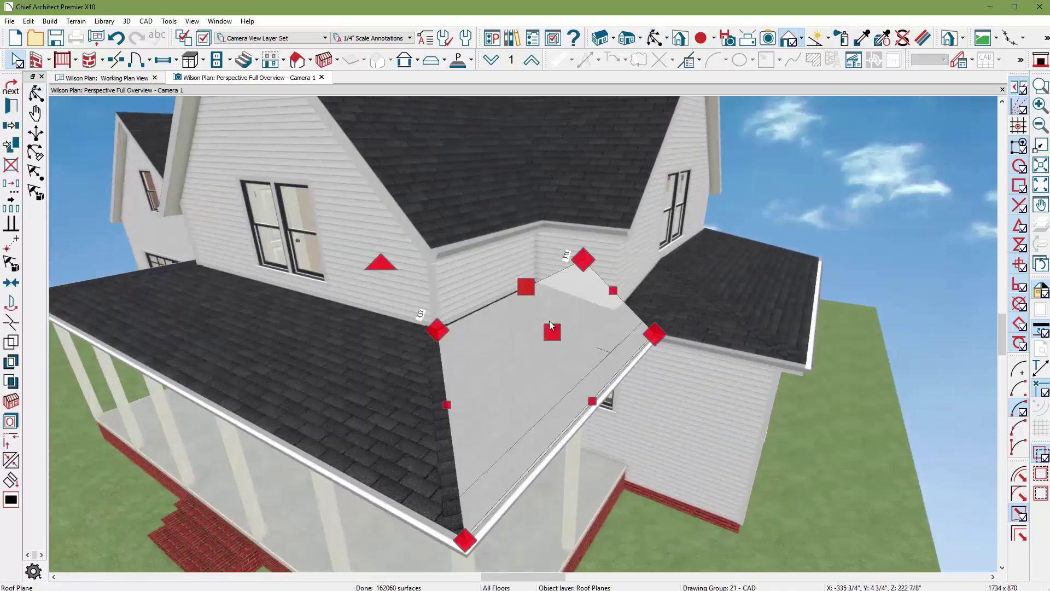
{"action": "scroll", "coordinate": [664, 314], "scroll_direction": "up", "scroll_amount": 2}
{"action": "scroll", "coordinate": [619, 288], "scroll_direction": "up", "scroll_amount": 2}
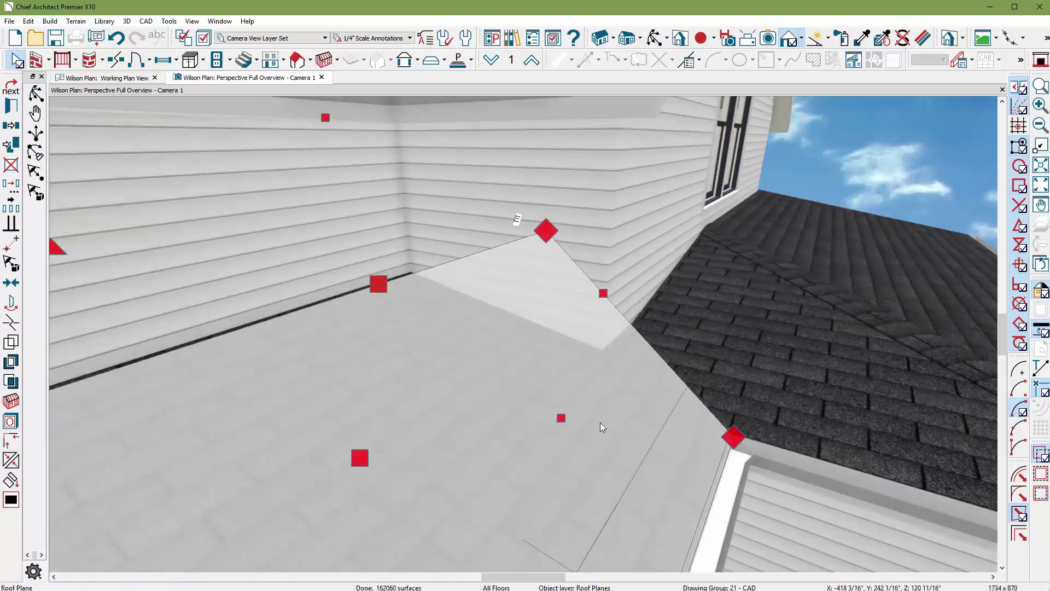
{"action": "left_click", "coordinate": [632, 366]}
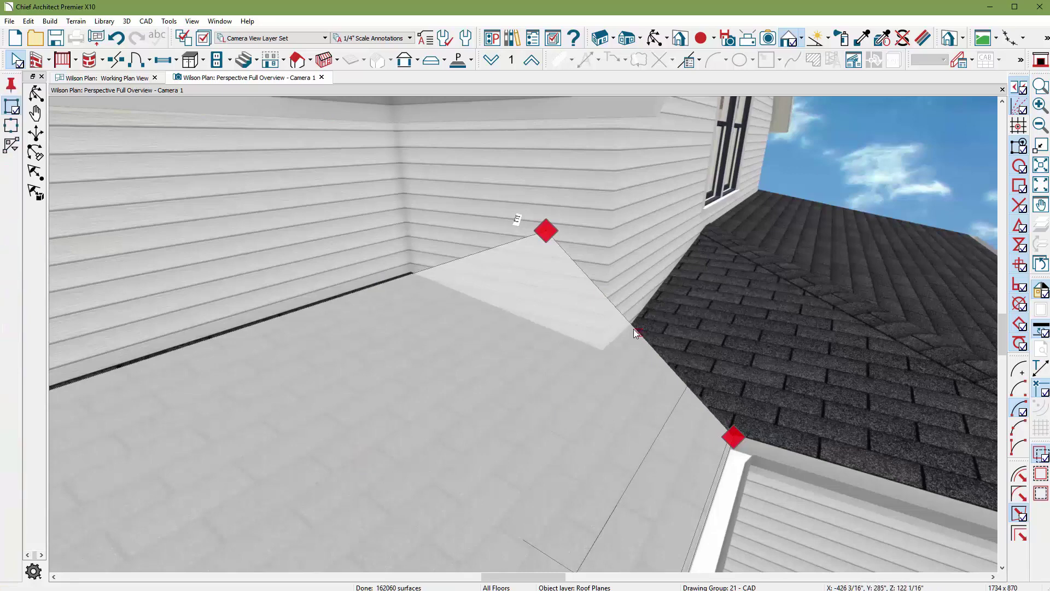
{"action": "left_click", "coordinate": [632, 326]}
{"action": "left_click", "coordinate": [628, 371]}
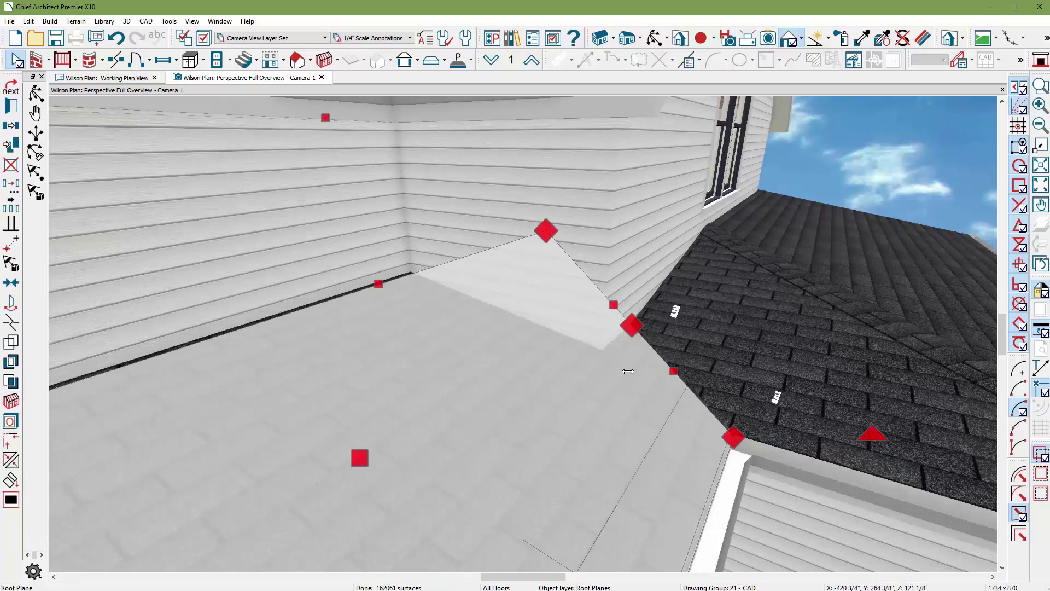
{"action": "left_click_drag", "start_coordinate": [545, 230], "coordinate": [410, 272]}
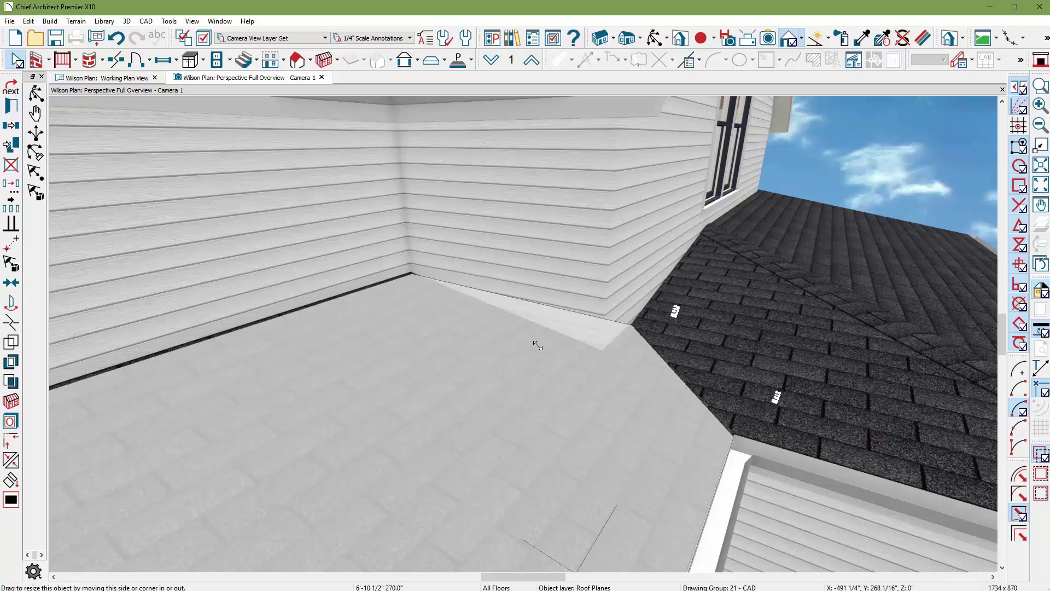
- Move the porch roof plane's lower edge to the wall and rebuild the roof shingles
{"action": "left_click", "coordinate": [545, 328]}
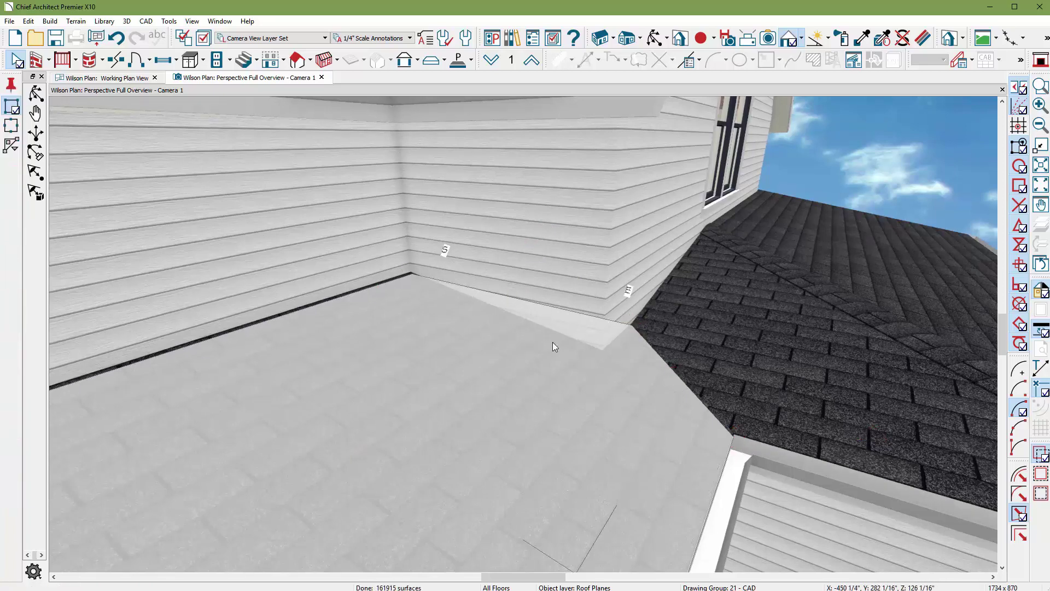
{"action": "left_click", "coordinate": [552, 324]}
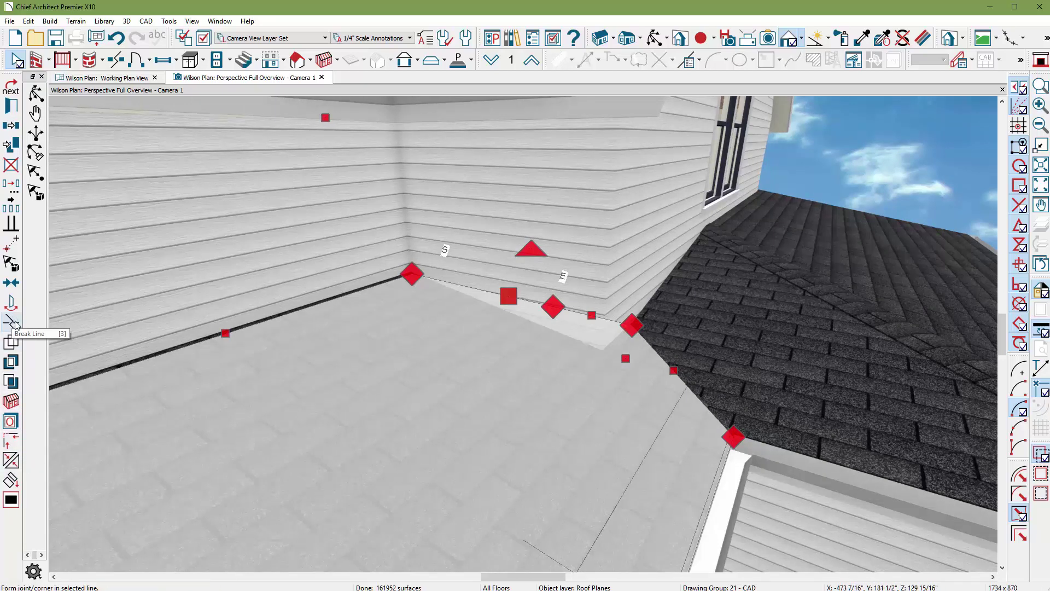
{"action": "left_click_drag", "start_coordinate": [553, 306], "coordinate": [604, 354]}
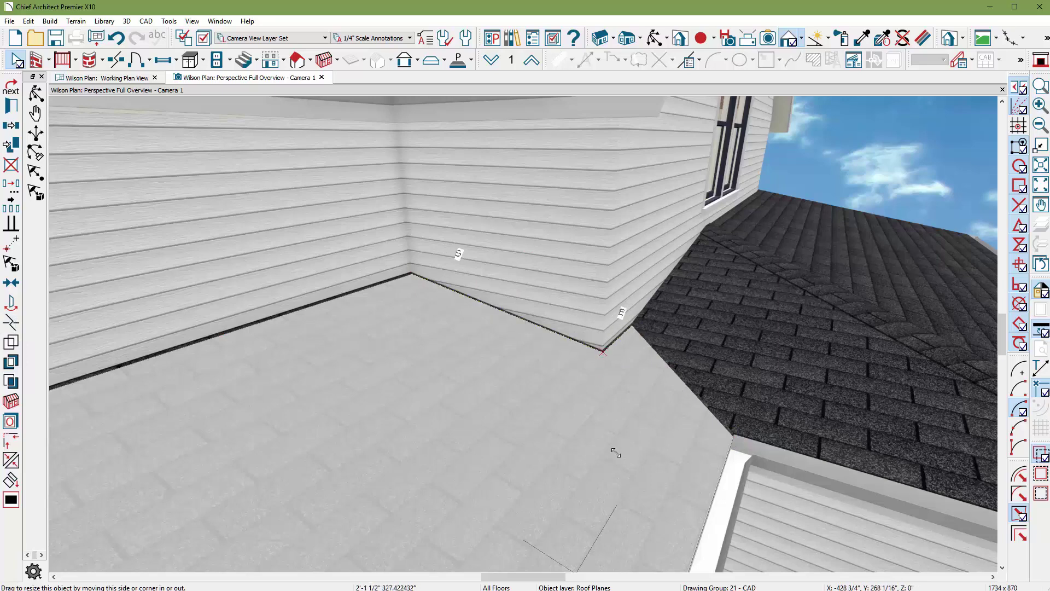
{"action": "key", "text": "Escape"}
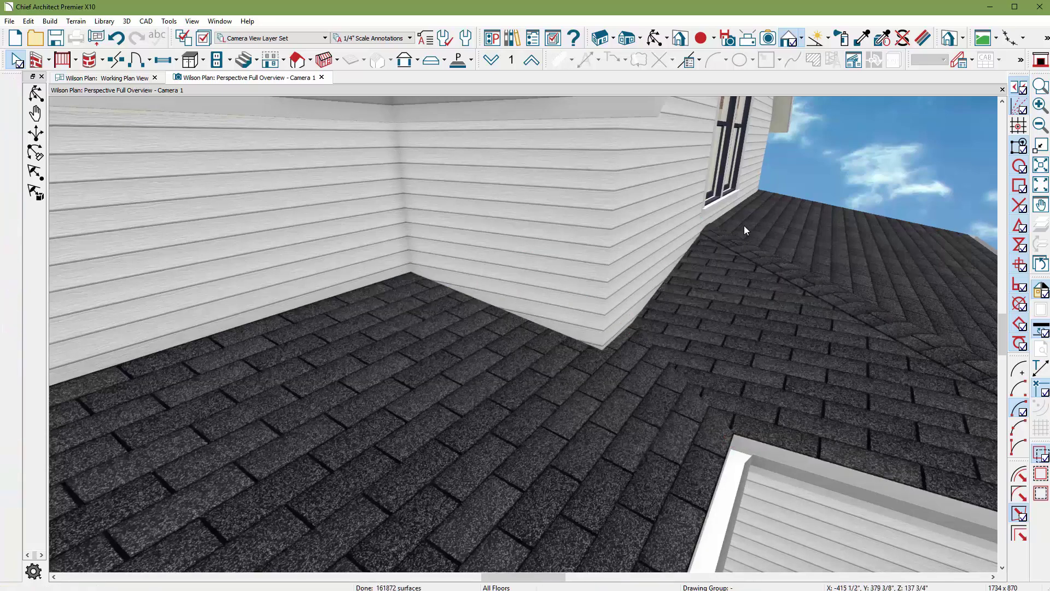
{"action": "left_click", "coordinate": [744, 229]}
- Zoom out and orbit around the house to view the upper gable corner over the lower roof
{"action": "left_click", "coordinate": [655, 38]}
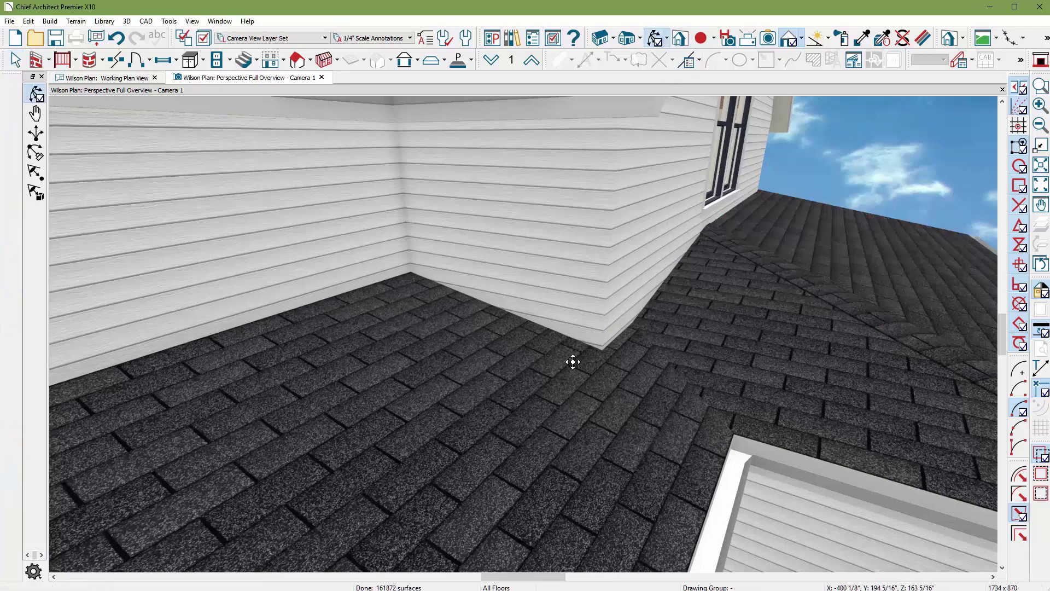
{"action": "scroll", "coordinate": [568, 386], "scroll_direction": "down", "scroll_amount": 5}
{"action": "scroll", "coordinate": [522, 369], "scroll_direction": "down", "scroll_amount": 5}
{"action": "left_click_drag", "start_coordinate": [522, 369], "coordinate": [563, 366]}
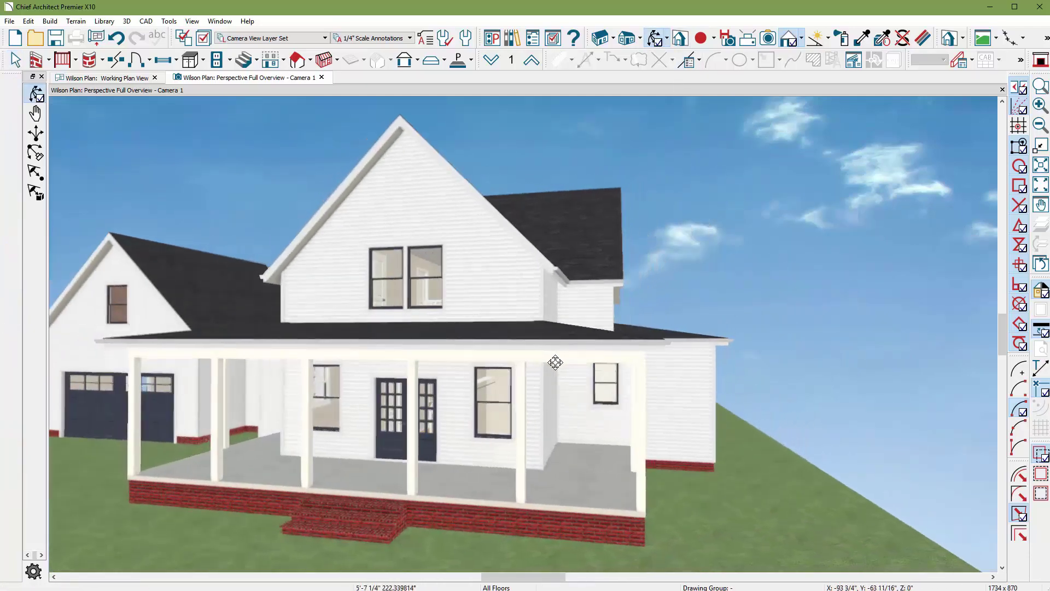
{"action": "scroll", "coordinate": [673, 367], "scroll_direction": "up", "scroll_amount": 5}
{"action": "scroll", "coordinate": [673, 367], "scroll_direction": "down", "scroll_amount": 3}
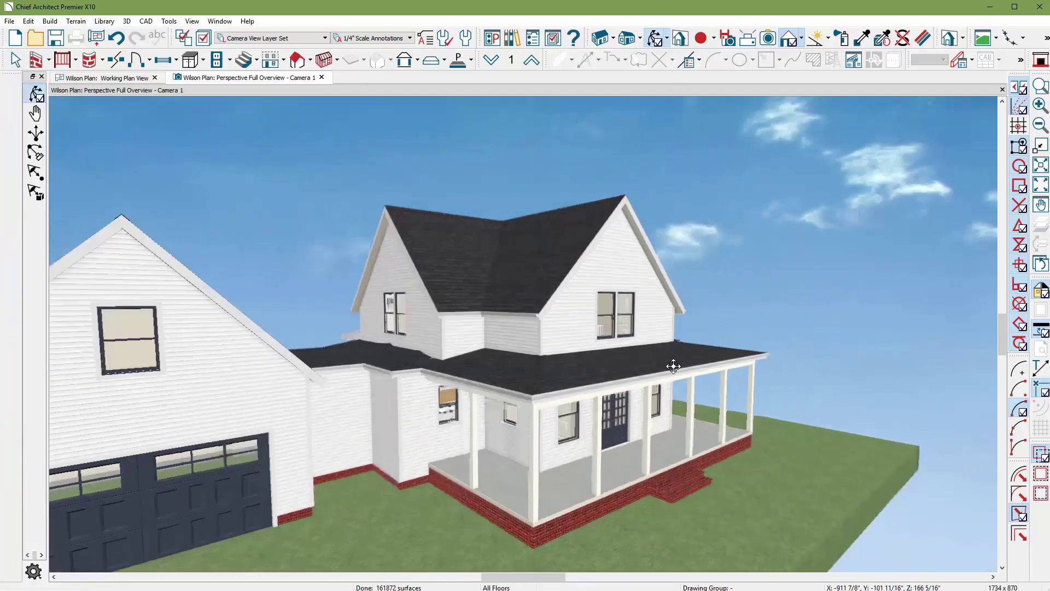
{"action": "scroll", "coordinate": [667, 367], "scroll_direction": "down", "scroll_amount": 3}
{"action": "scroll", "coordinate": [586, 356], "scroll_direction": "up", "scroll_amount": 5}
{"action": "scroll", "coordinate": [506, 318], "scroll_direction": "up", "scroll_amount": 3}
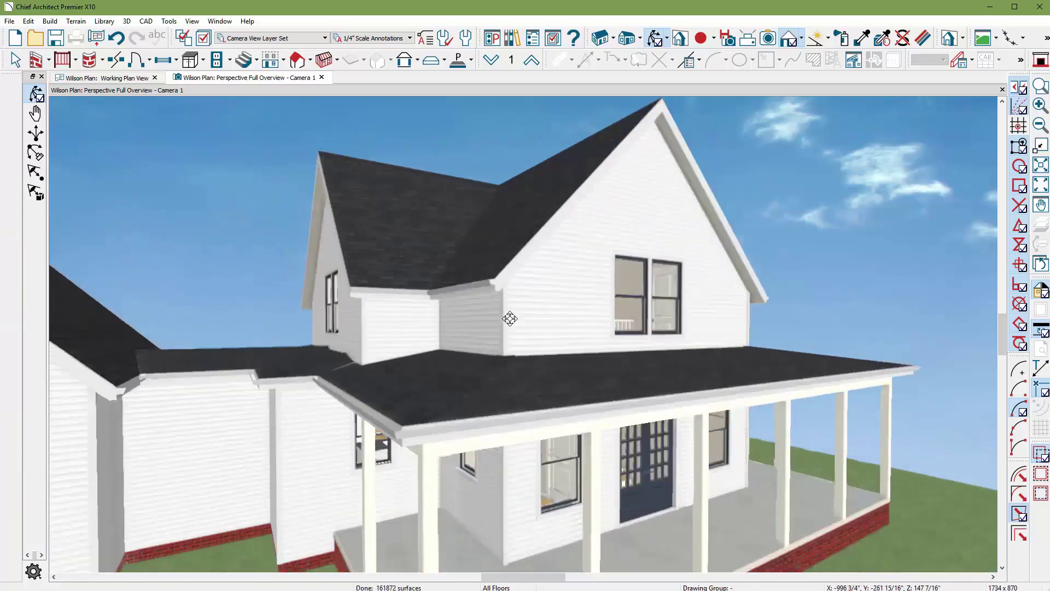
{"action": "left_click_drag", "start_coordinate": [643, 356], "coordinate": [499, 363]}
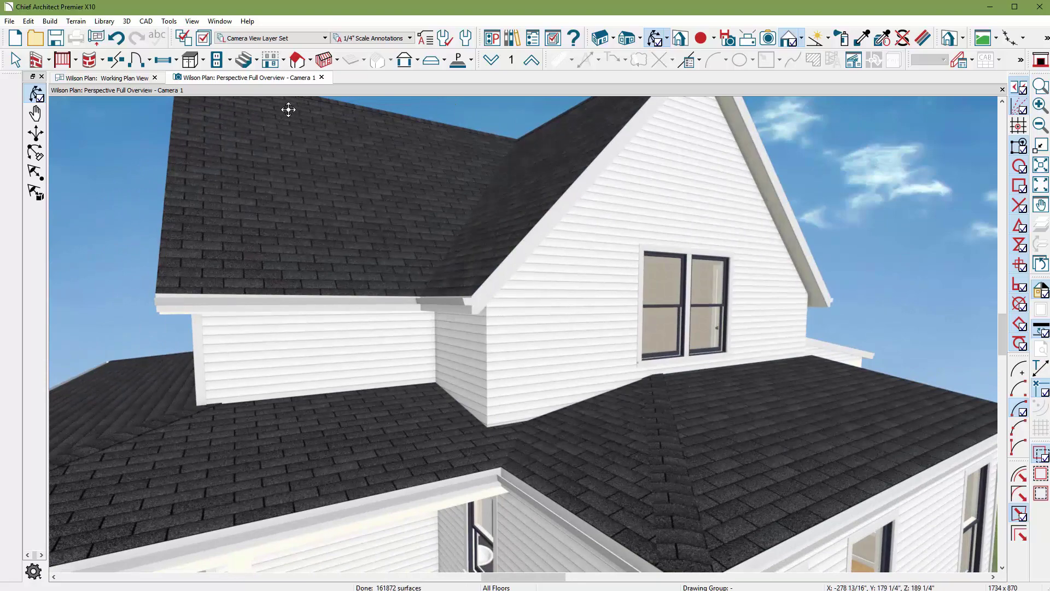
- Shorten the gable wall's corner board so it ends at the roof line
{"action": "left_click", "coordinate": [404, 59]}
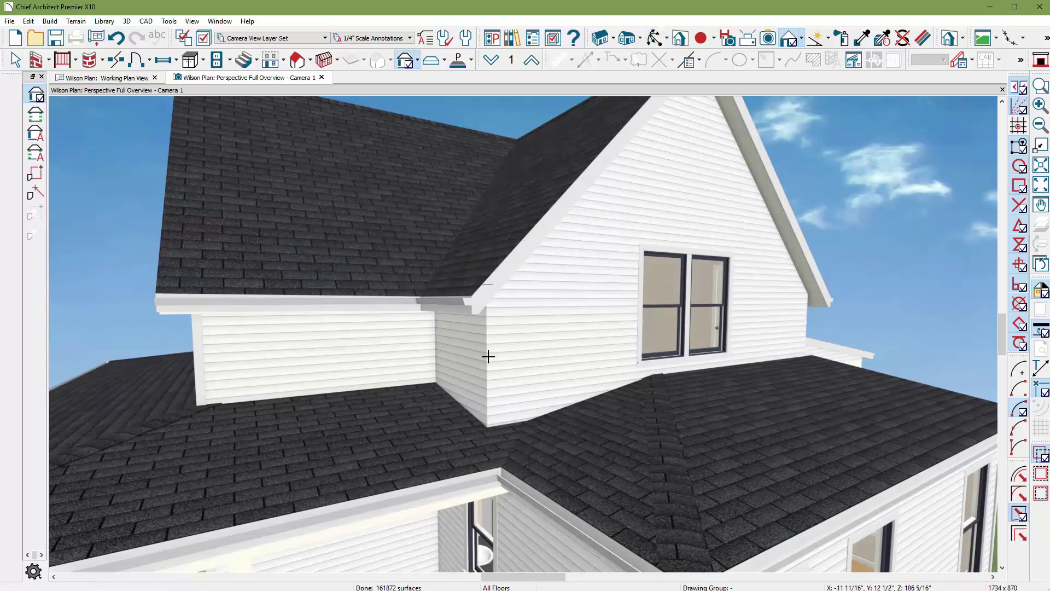
{"action": "left_click", "coordinate": [488, 356]}
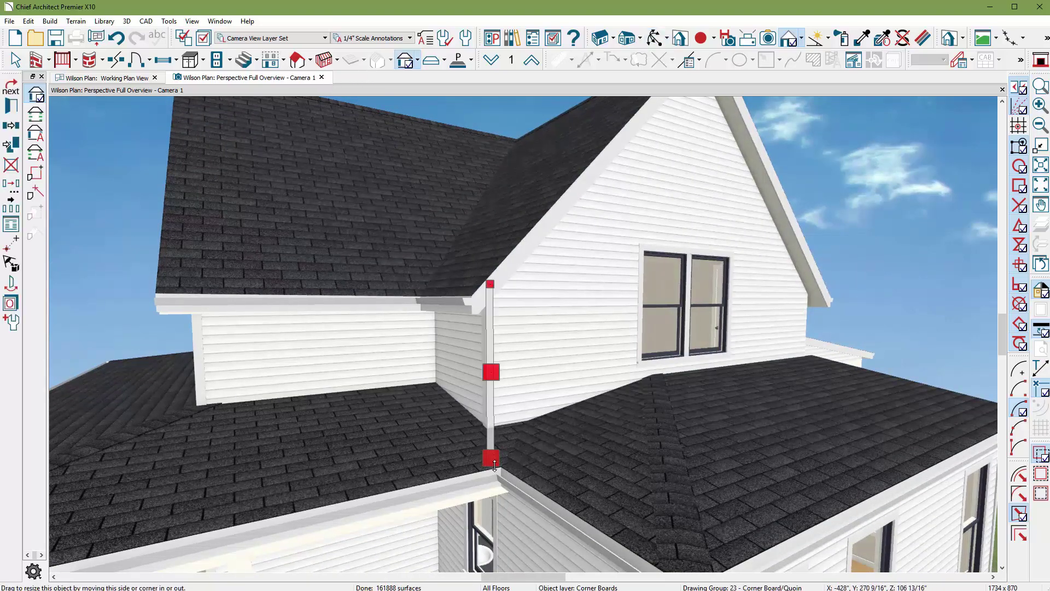
{"action": "left_click_drag", "start_coordinate": [490, 444], "coordinate": [488, 429]}
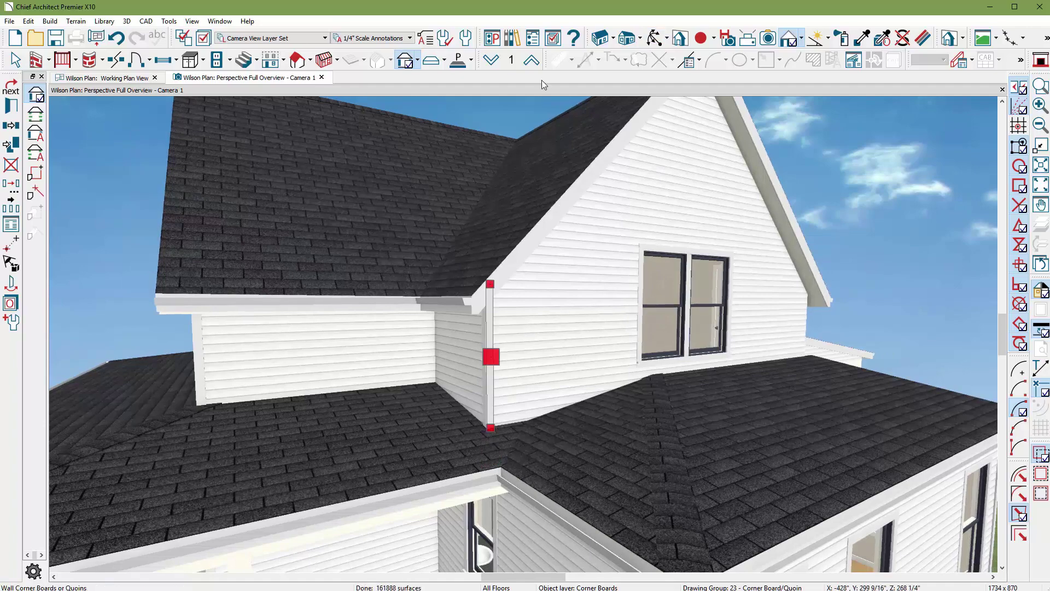
- Zoom out and orbit to face the front porch and garage
{"action": "left_click", "coordinate": [655, 38]}
{"action": "scroll", "coordinate": [666, 302], "scroll_direction": "down", "scroll_amount": 5}
{"action": "scroll", "coordinate": [666, 301], "scroll_direction": "down", "scroll_amount": 2}
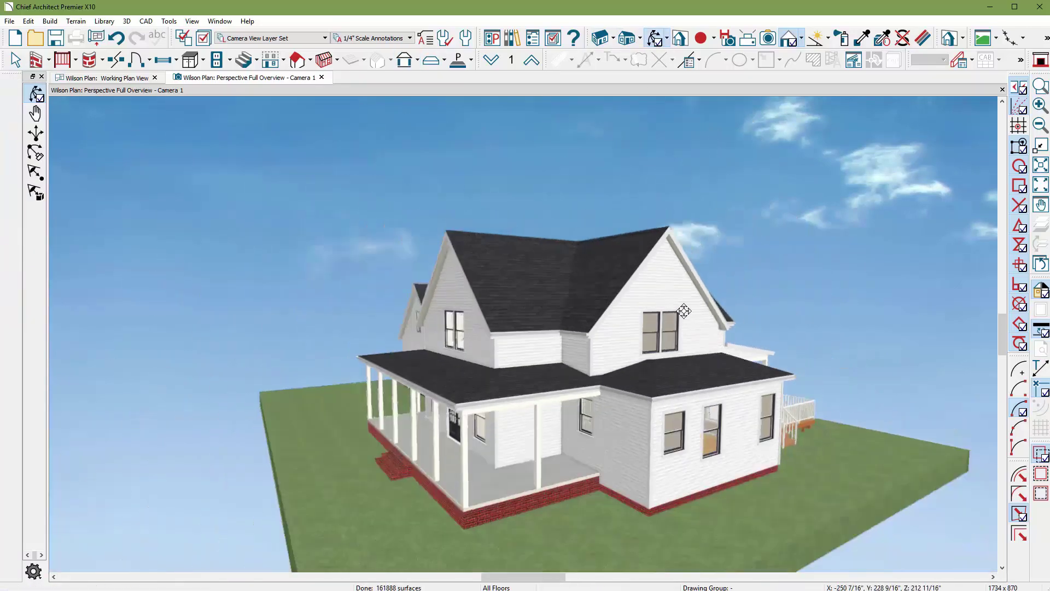
{"action": "mouse_move", "coordinate": [574, 358]}
{"action": "left_mouse_down"}
{"action": "mouse_move", "coordinate": [658, 352]}
{"action": "mouse_move", "coordinate": [653, 340]}
{"action": "left_mouse_up"}
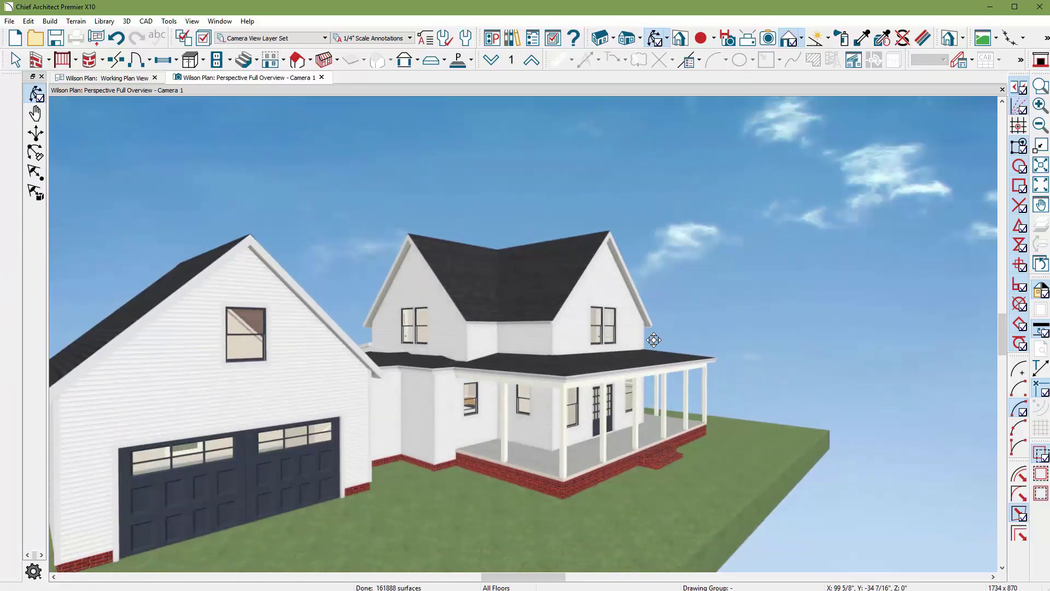